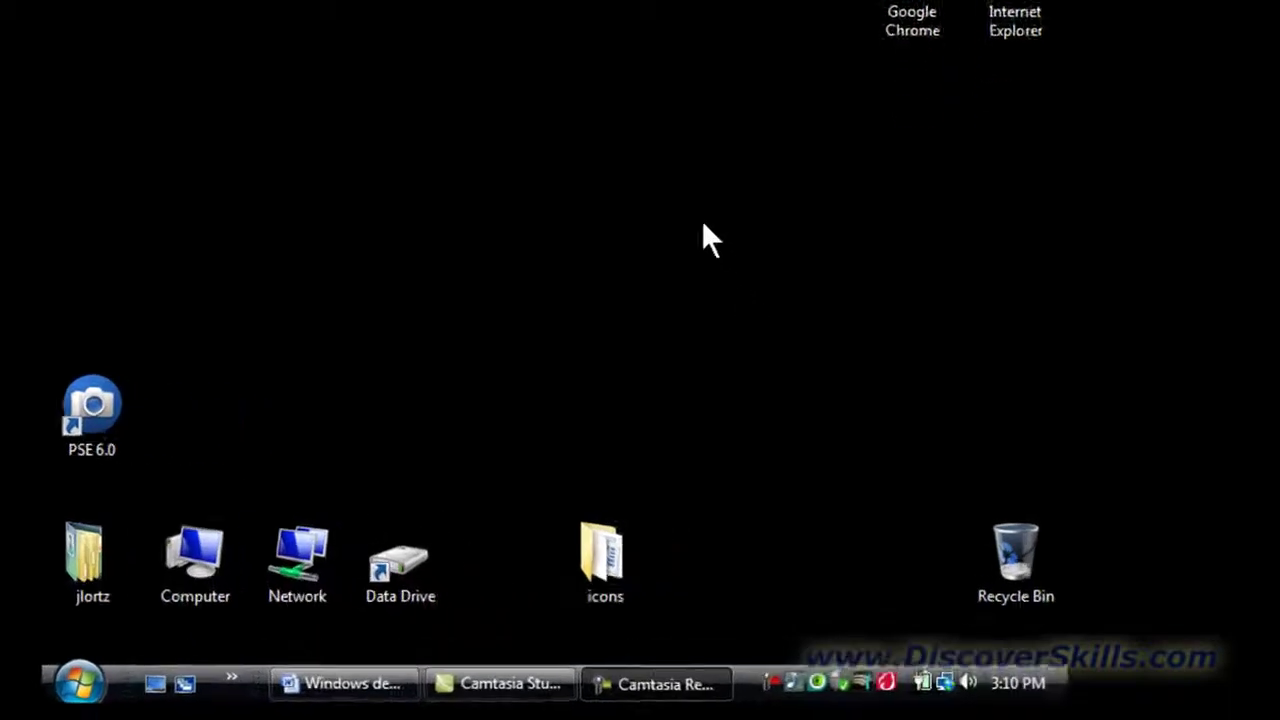
right_click(604, 104)
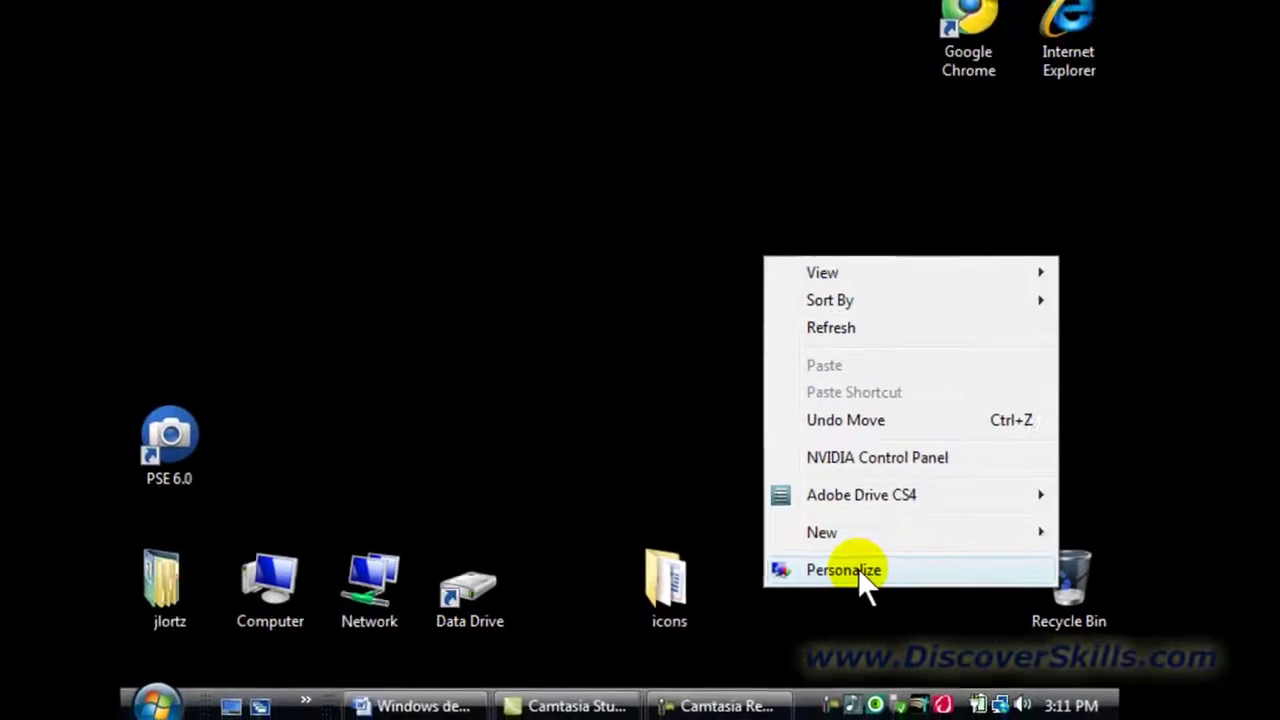
left_click(860, 572)
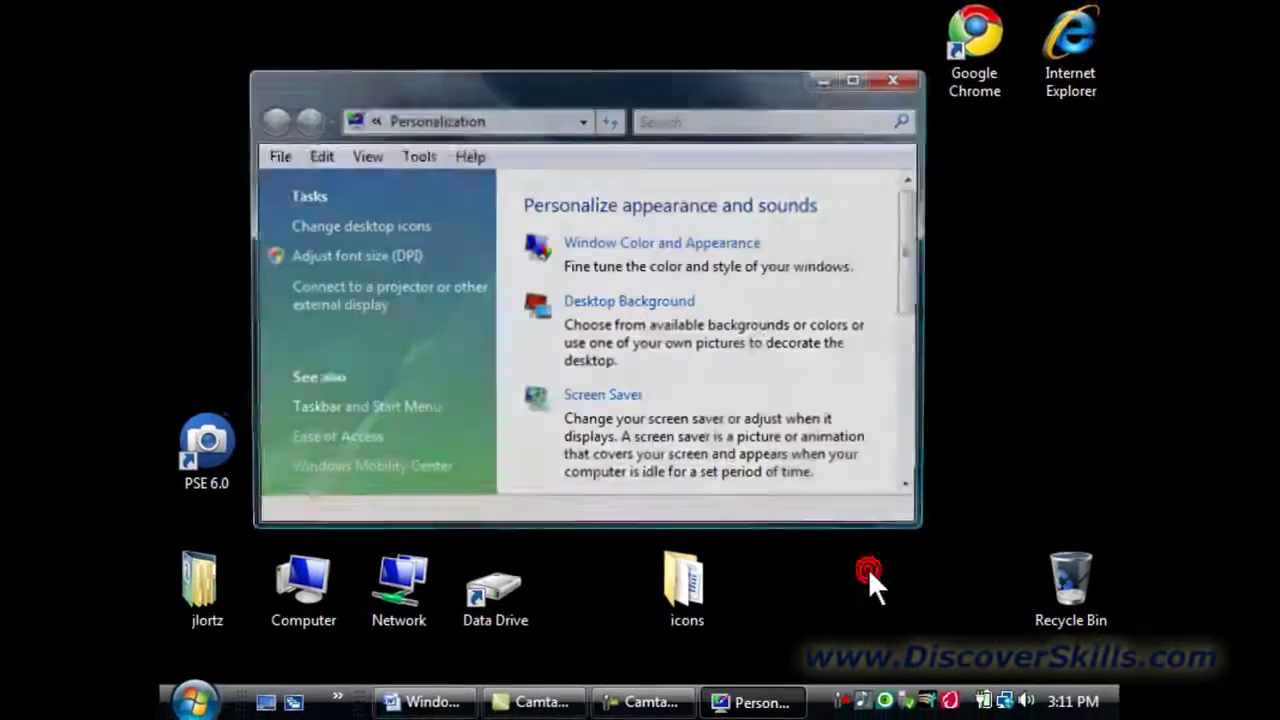
left_click_drag(663, 65, 671, 49)
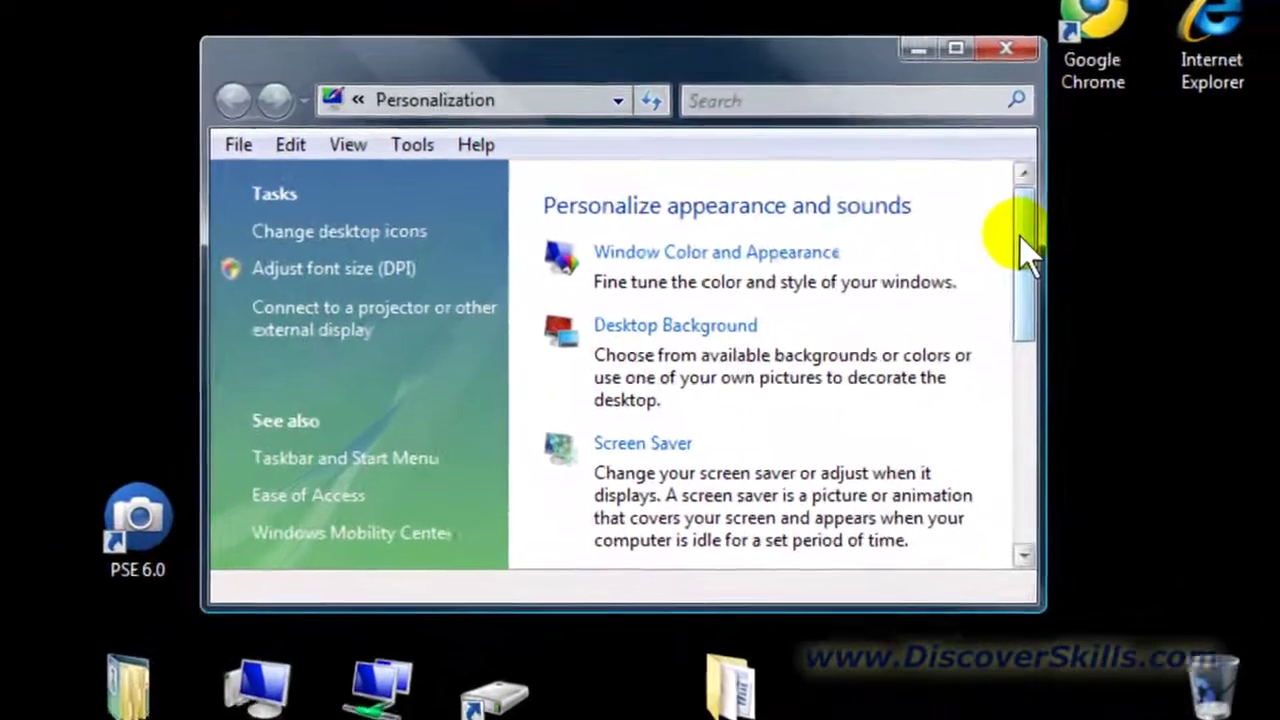
left_click_drag(915, 232, 917, 247)
left_click_drag(1072, 268, 1089, 514)
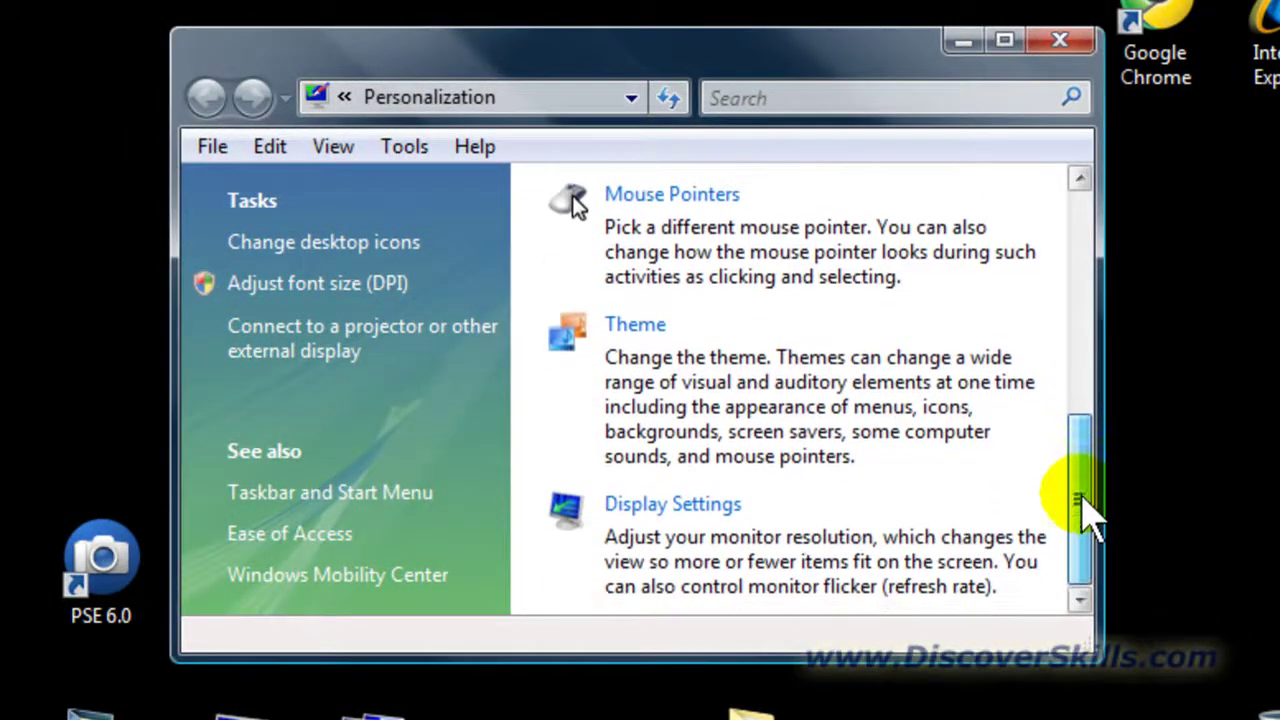
left_click(655, 505)
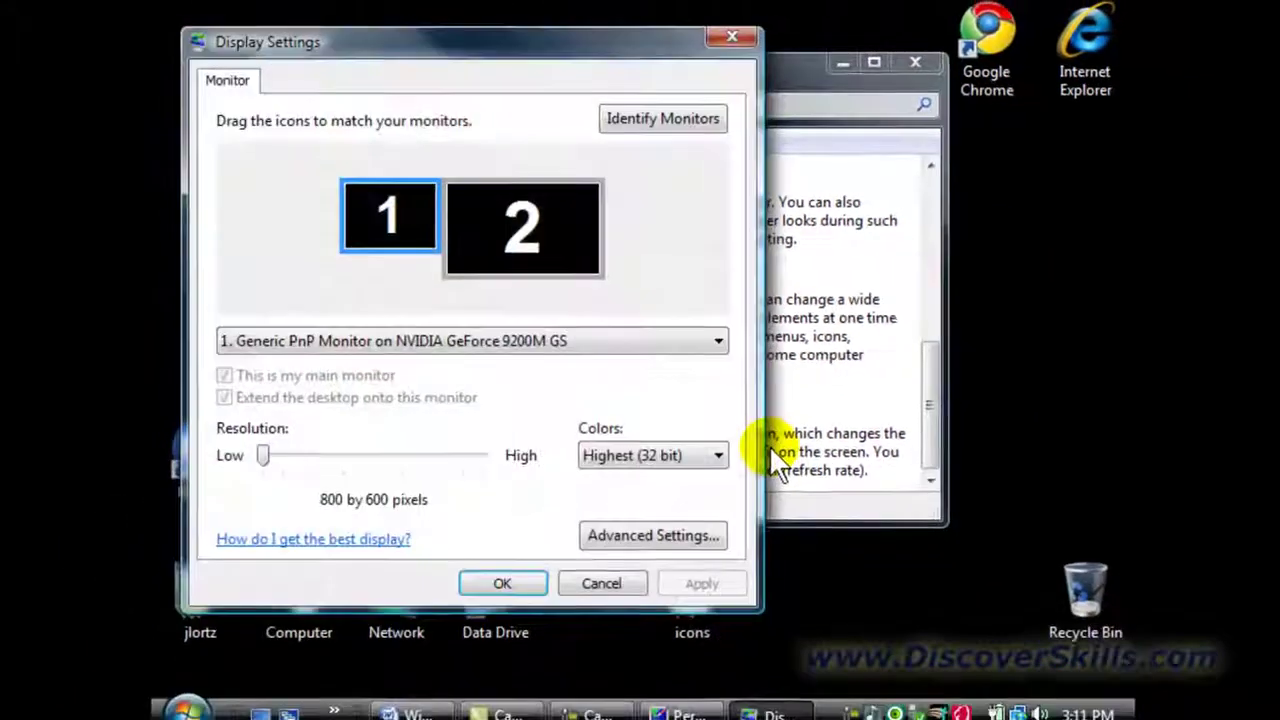
left_click_drag(568, 41, 808, 38)
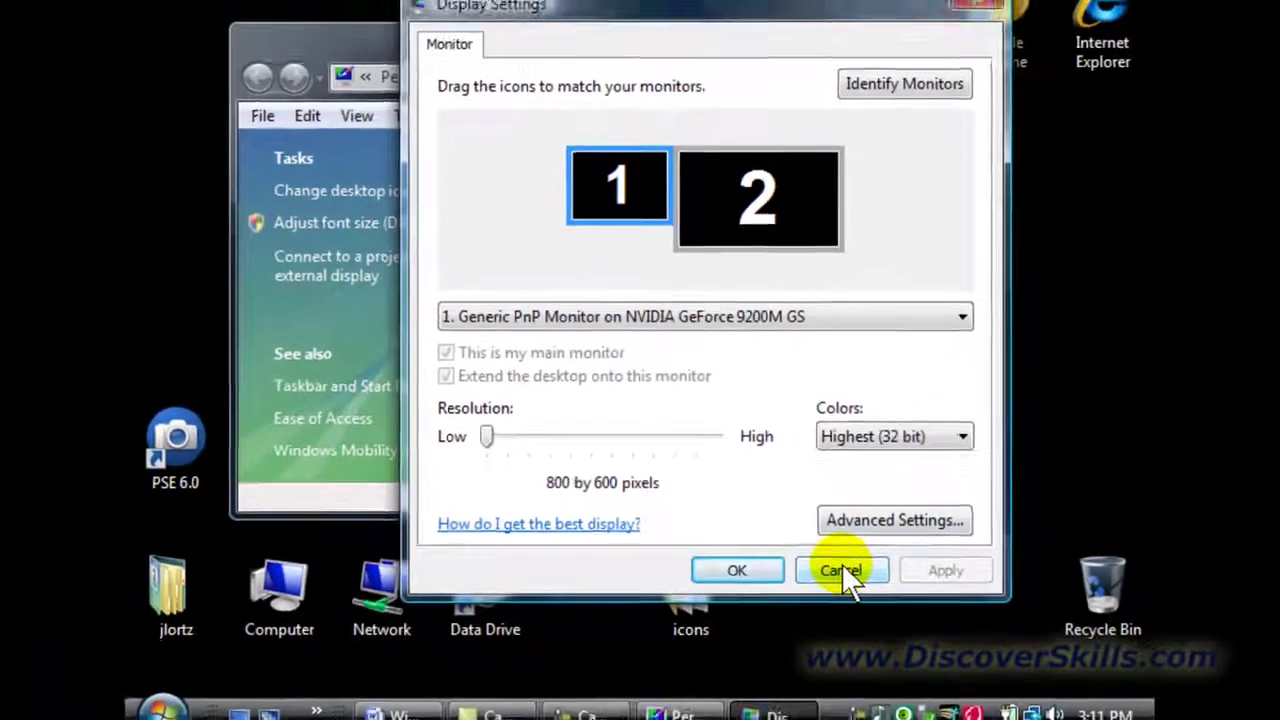
left_click(915, 598)
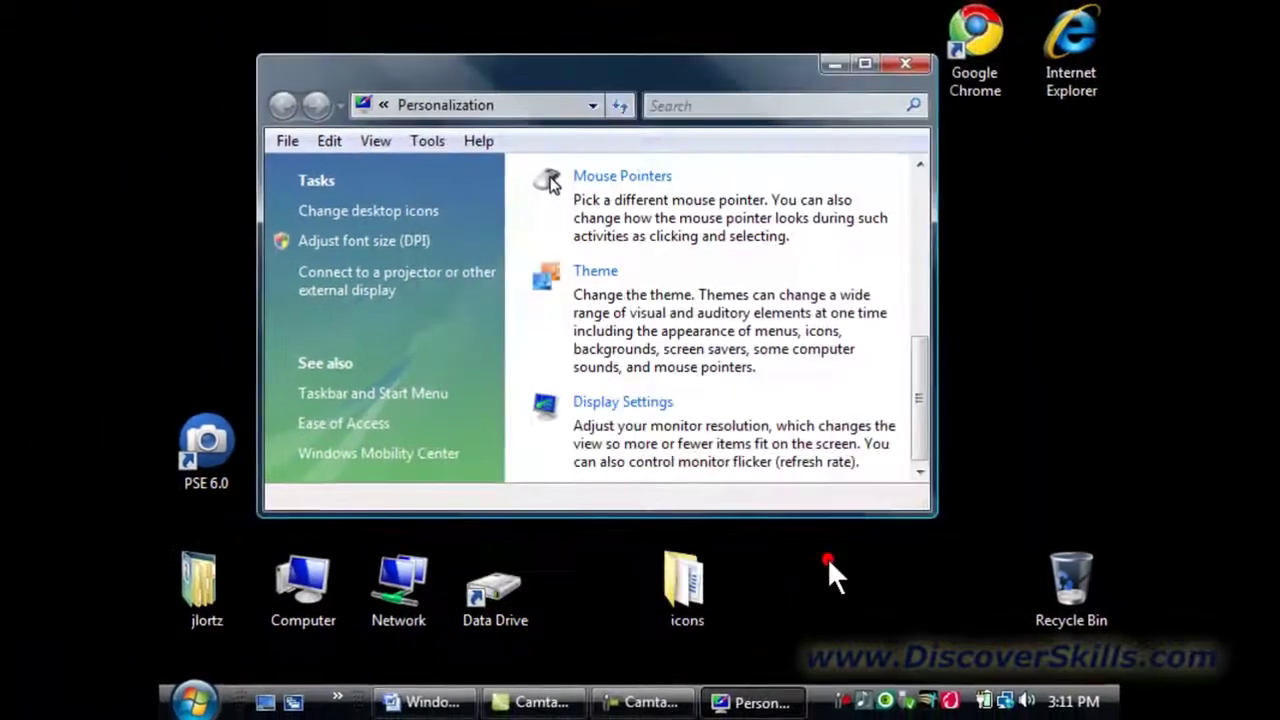
left_click(899, 58)
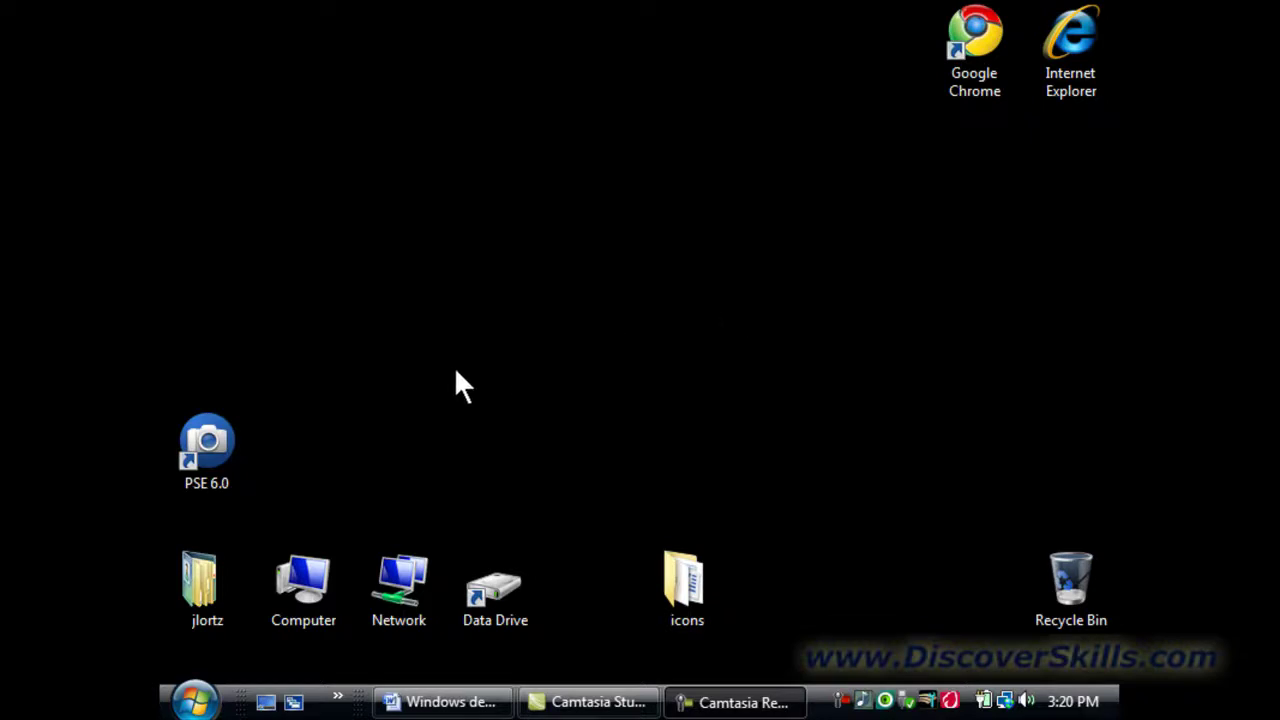
left_click(220, 576)
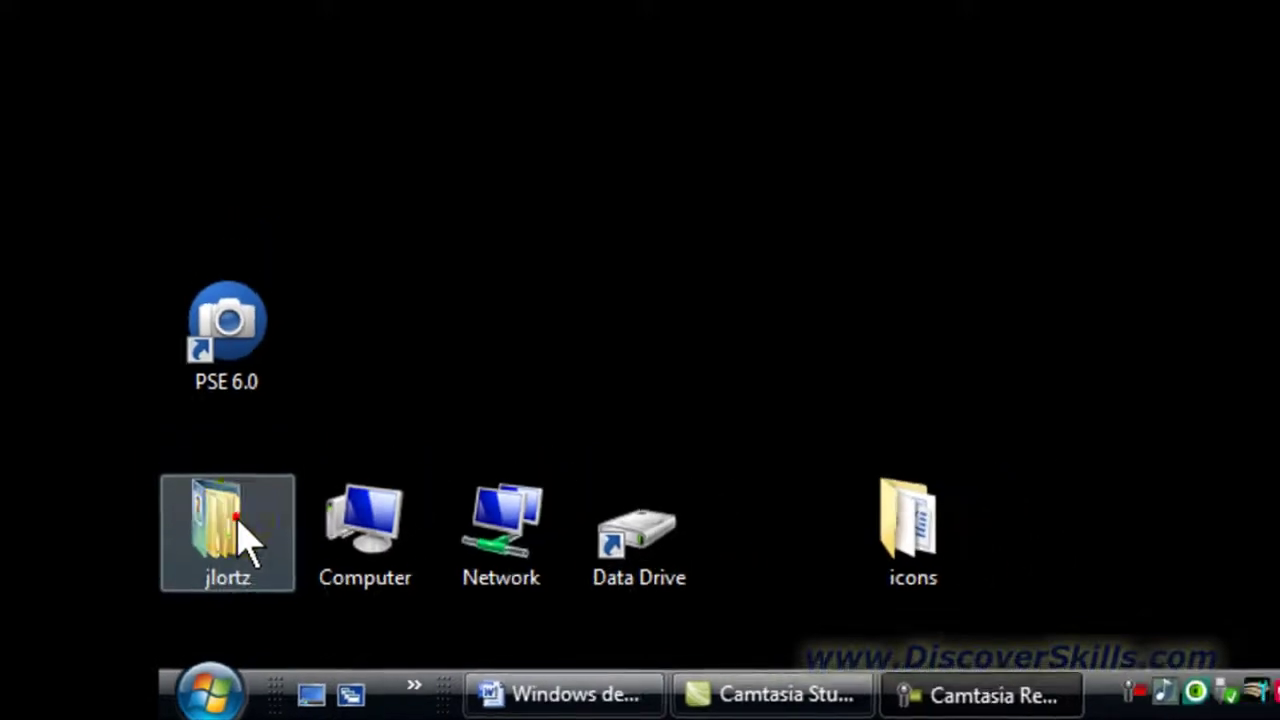
double_click(252, 492)
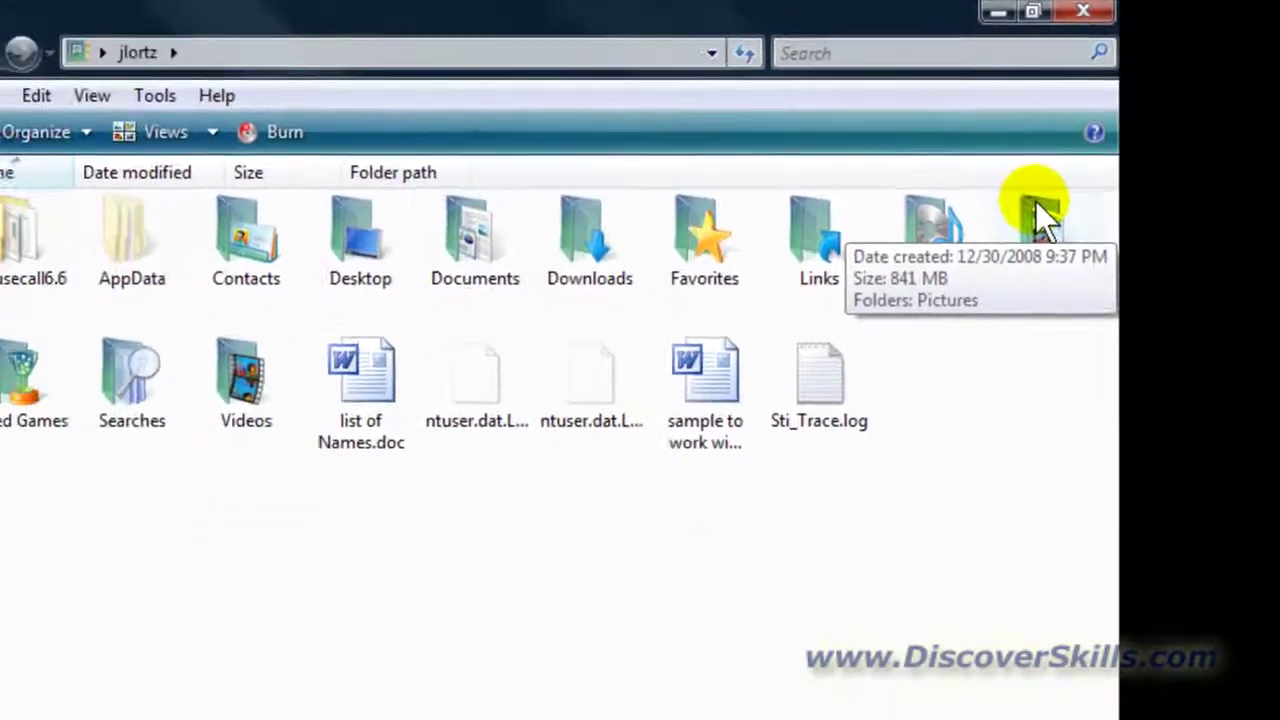
double_click(1020, 290)
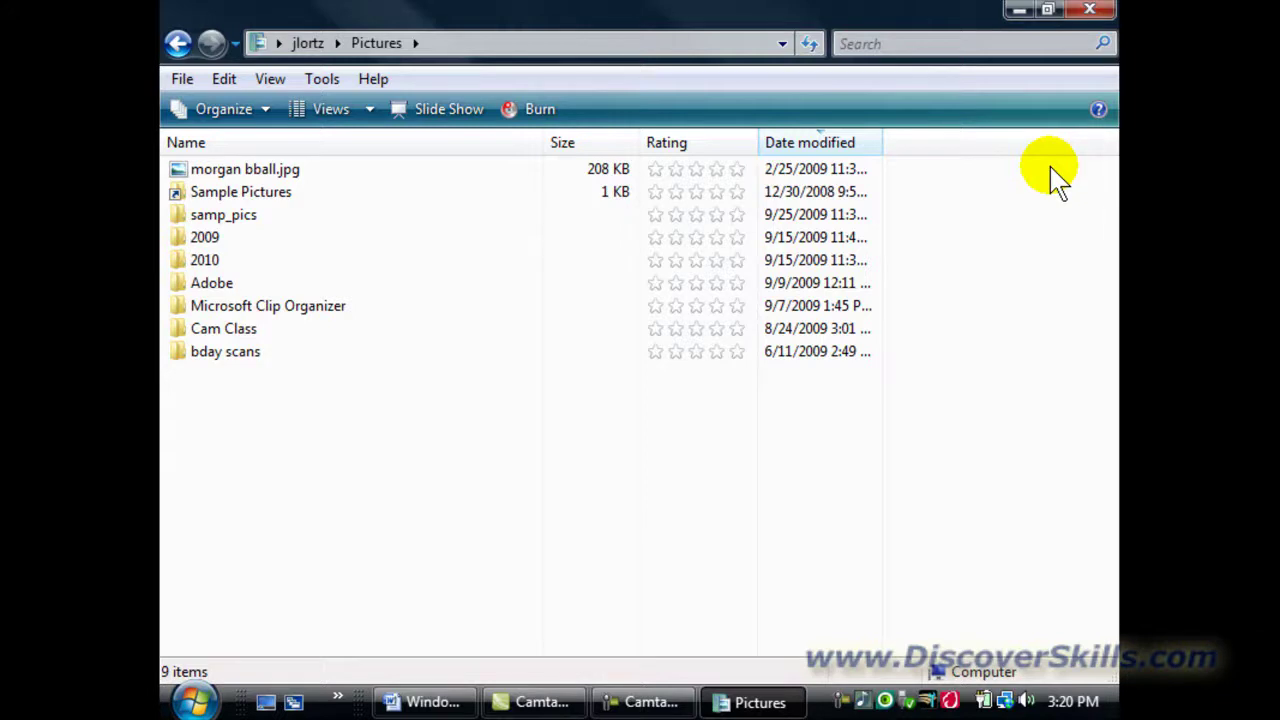
mouse_move(398, 348)
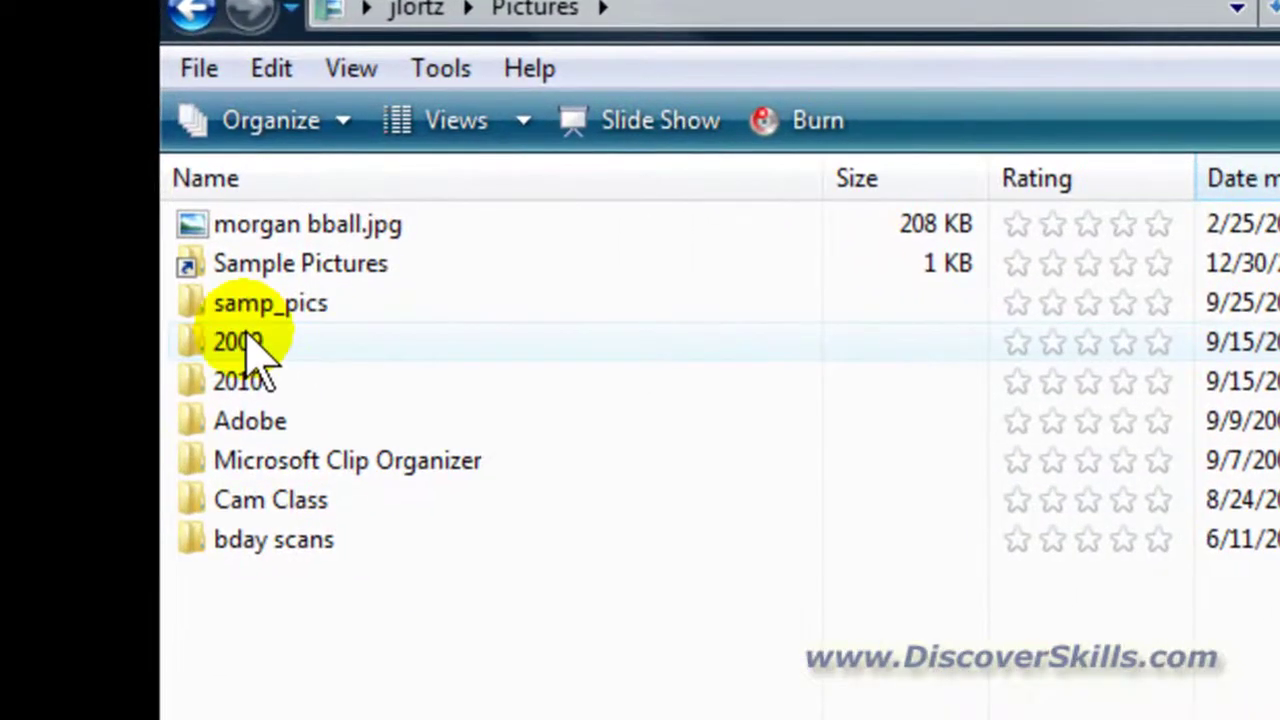
double_click(250, 338)
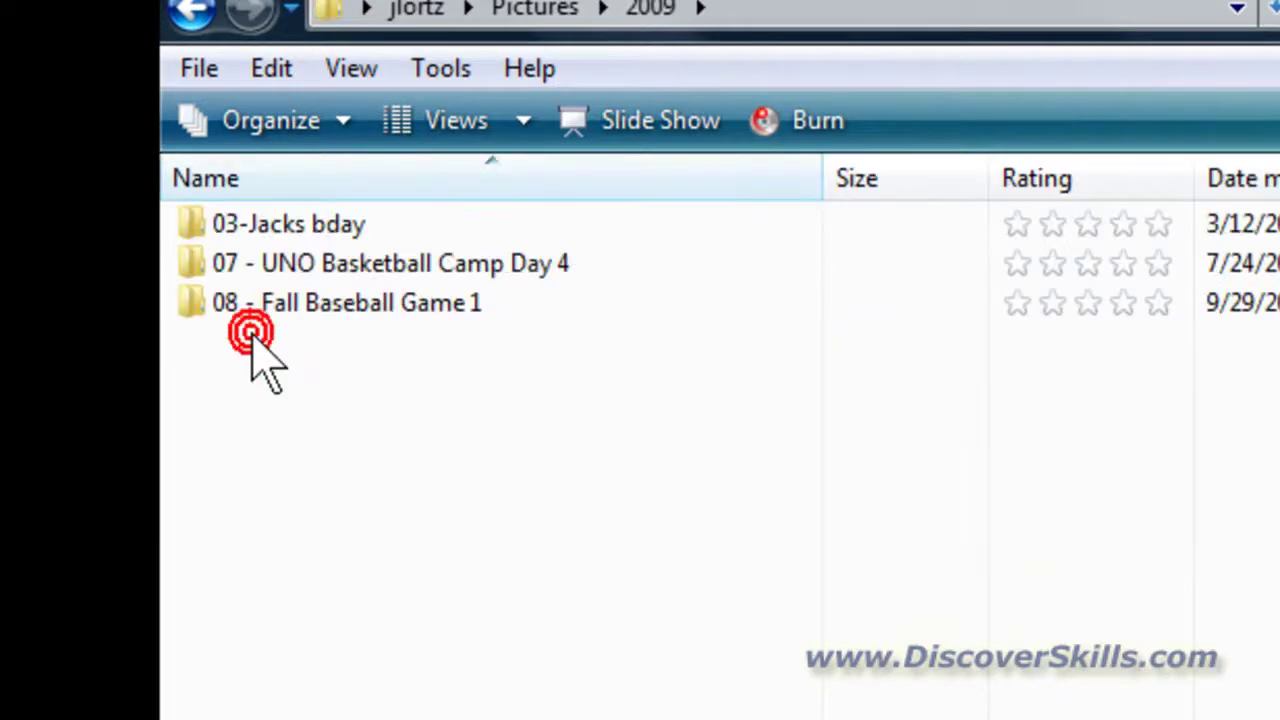
left_click(408, 304)
double_click(408, 304)
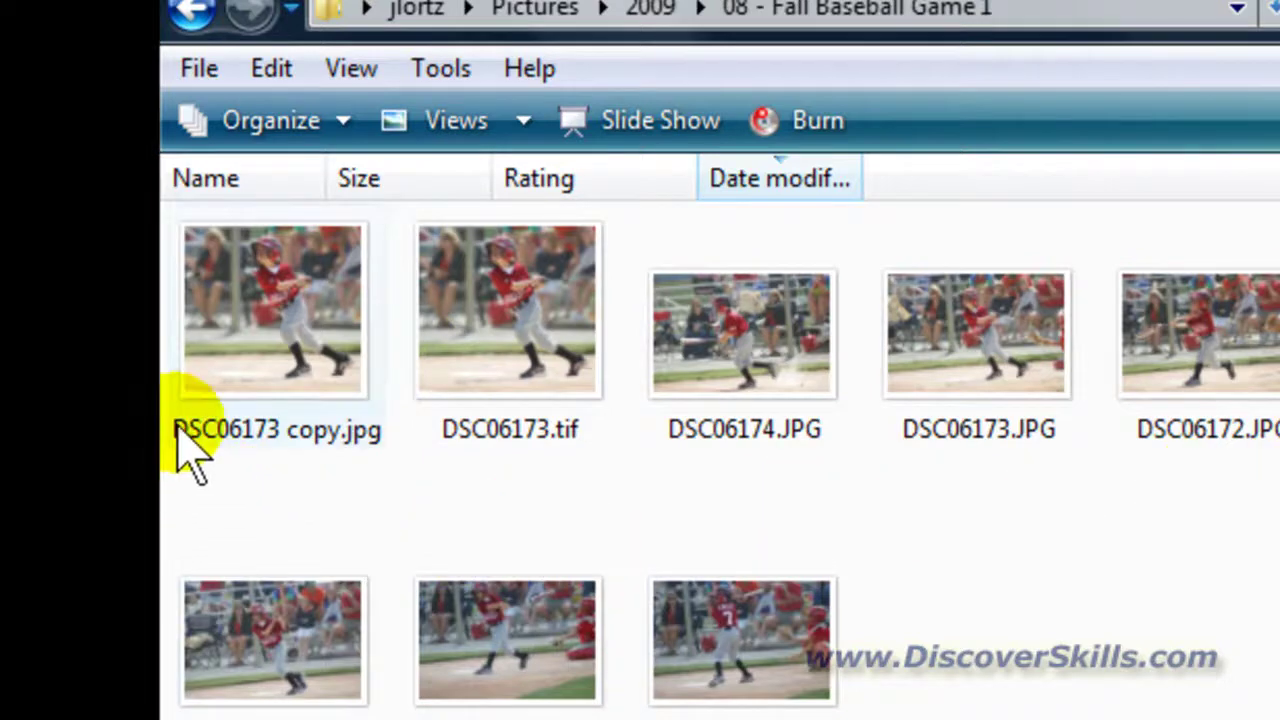
left_click(270, 318)
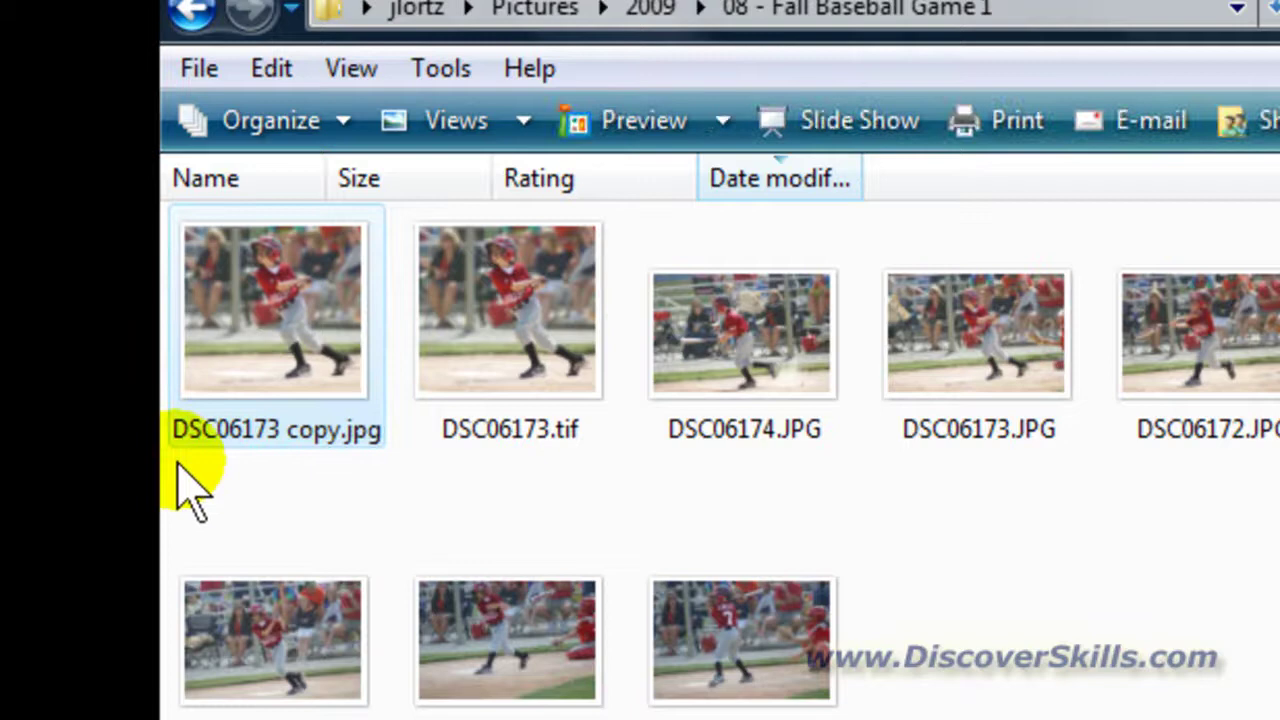
mouse_move(214, 471)
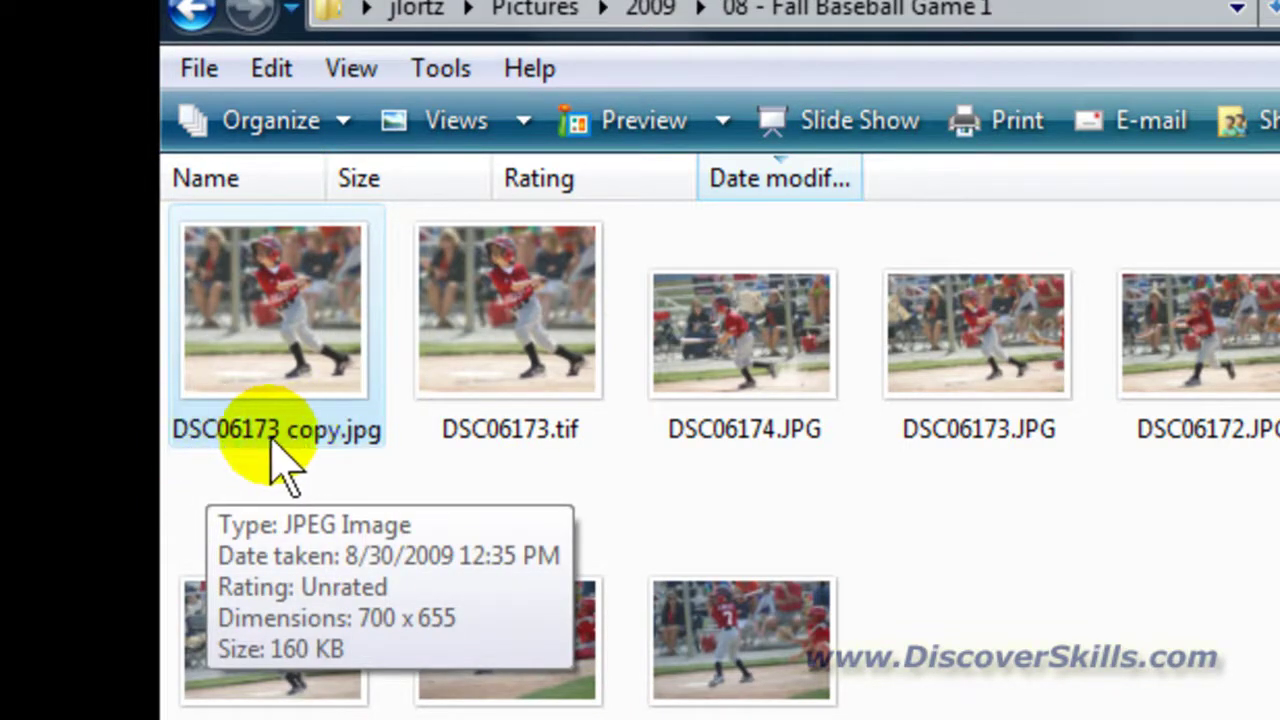
mouse_move(352, 300)
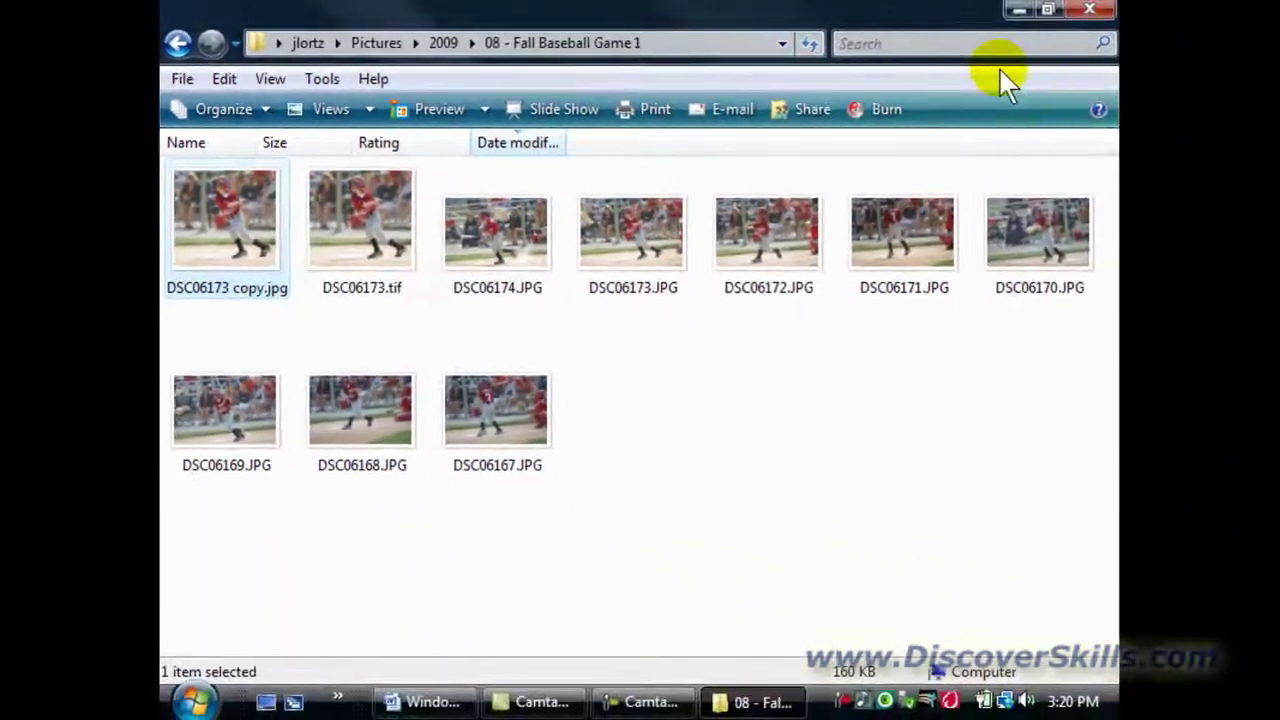
left_click(988, 76)
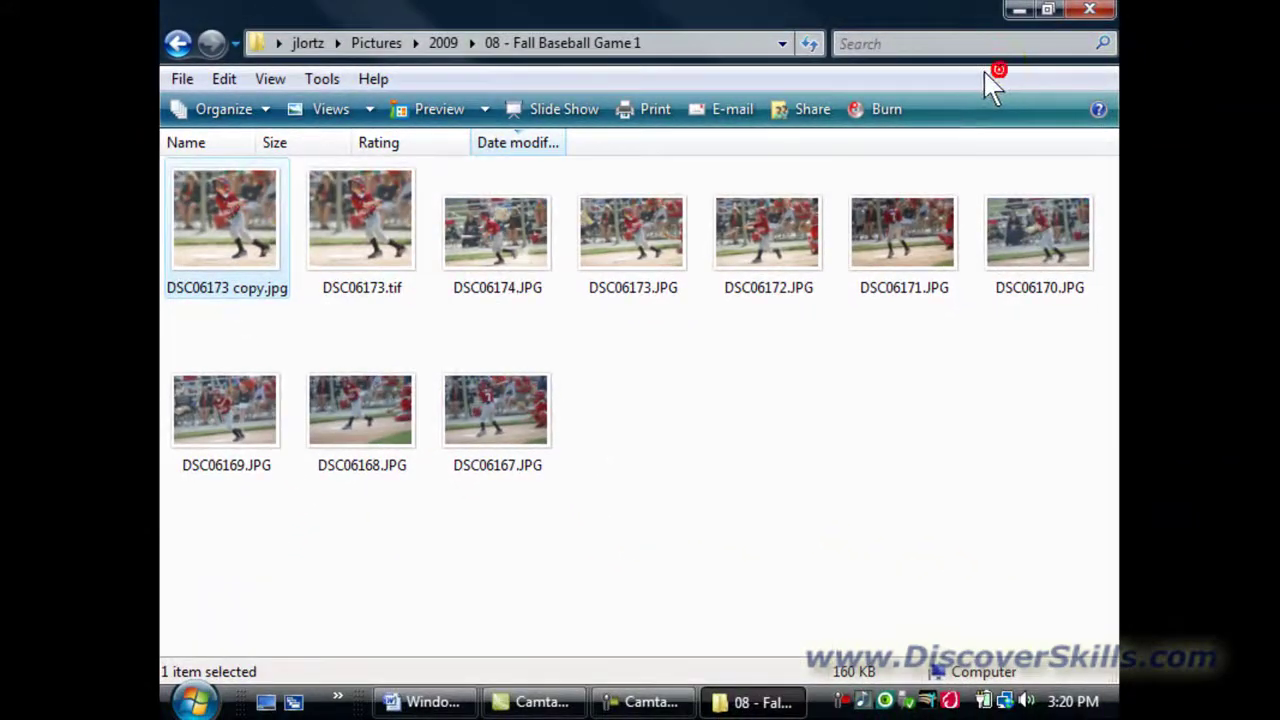
left_click(1093, 14)
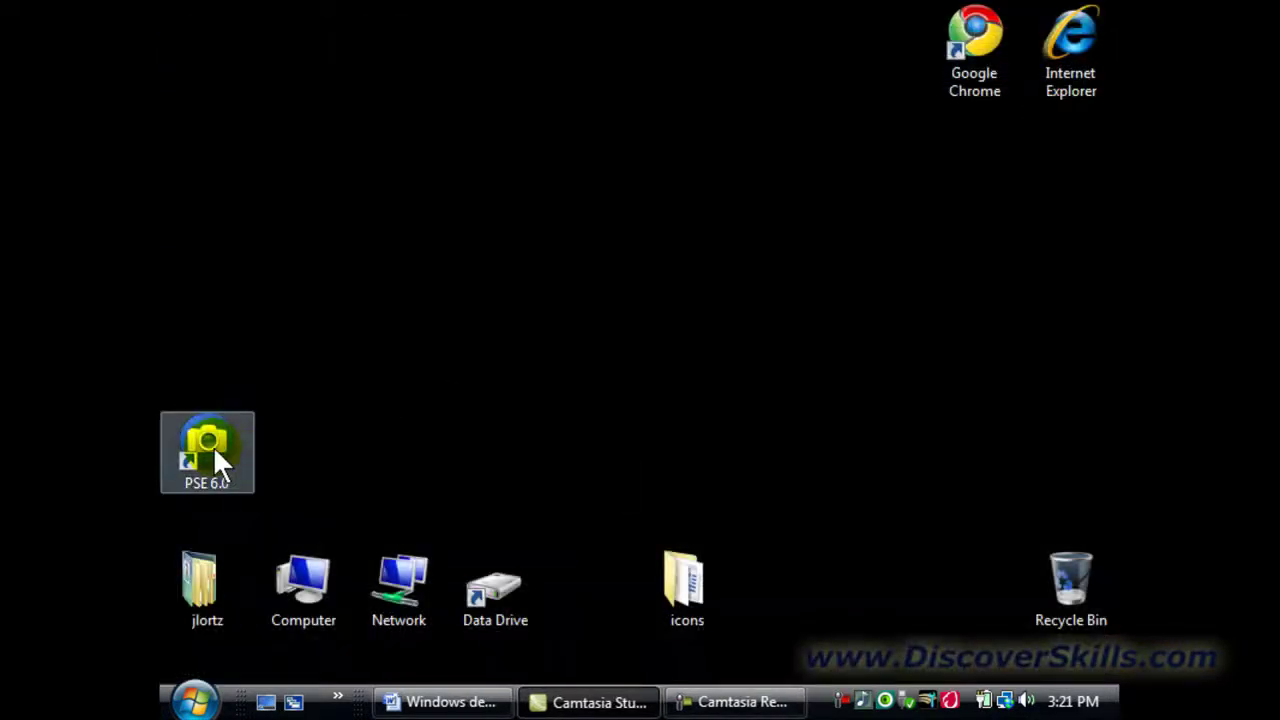
Step: Launch Photoshop Elements 6 in Full Edit mode, collapse the Palette Bin, and reach File > New
double_click(215, 450)
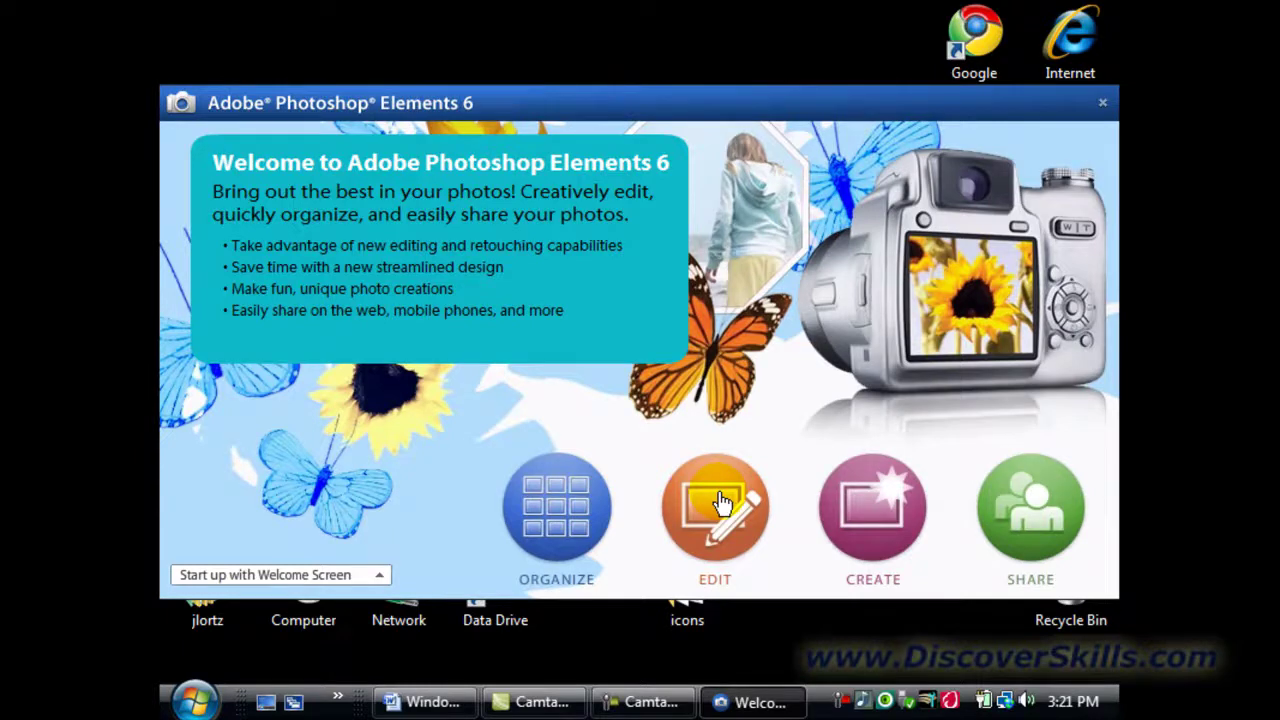
left_click(722, 502)
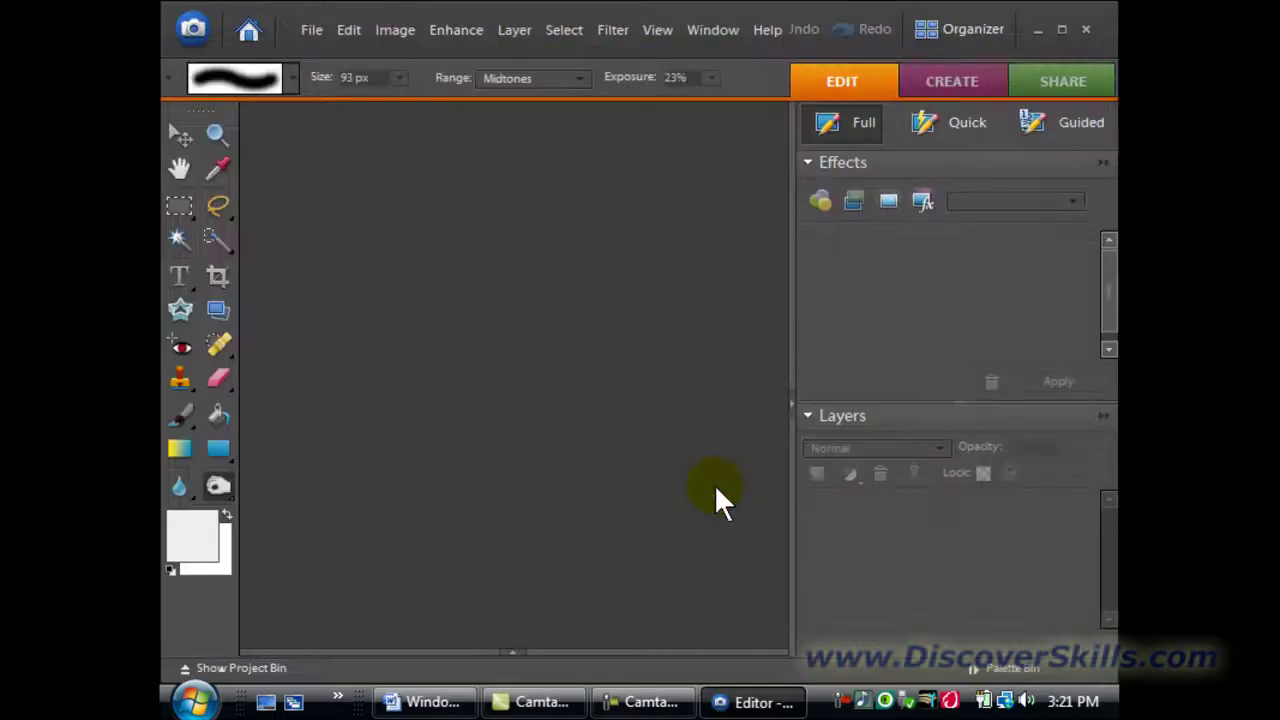
left_click(792, 402)
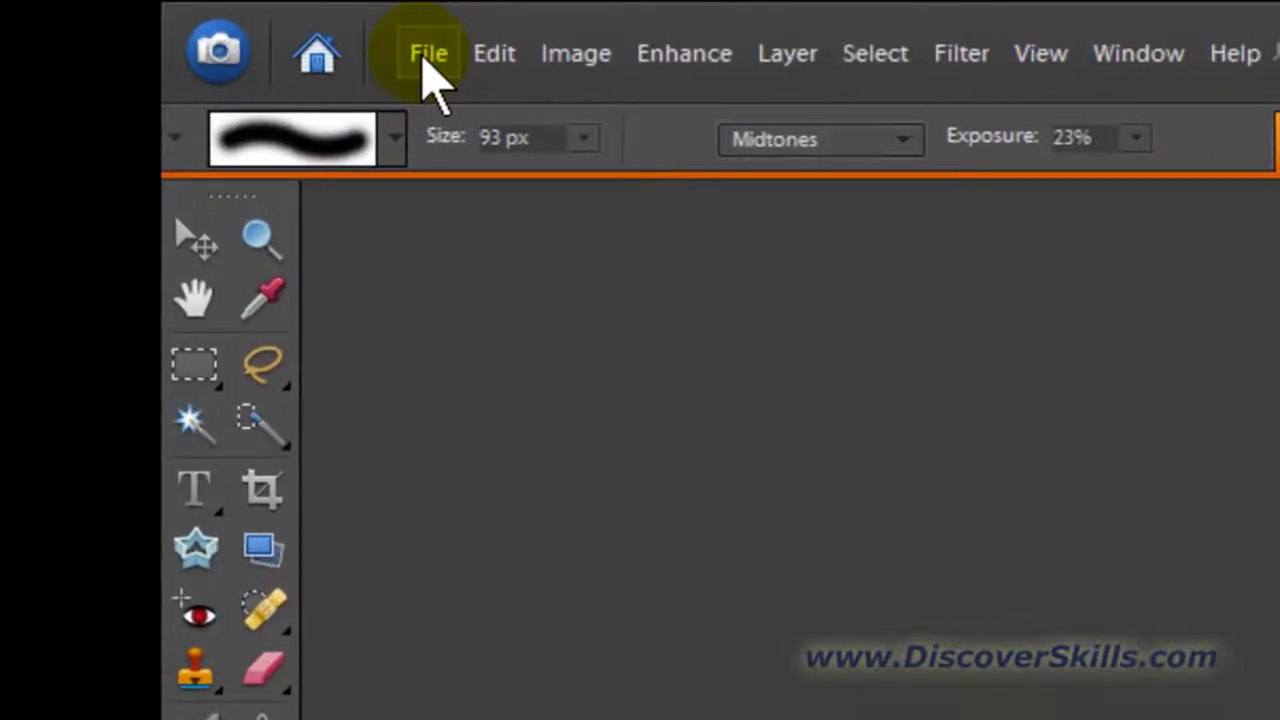
left_click(430, 60)
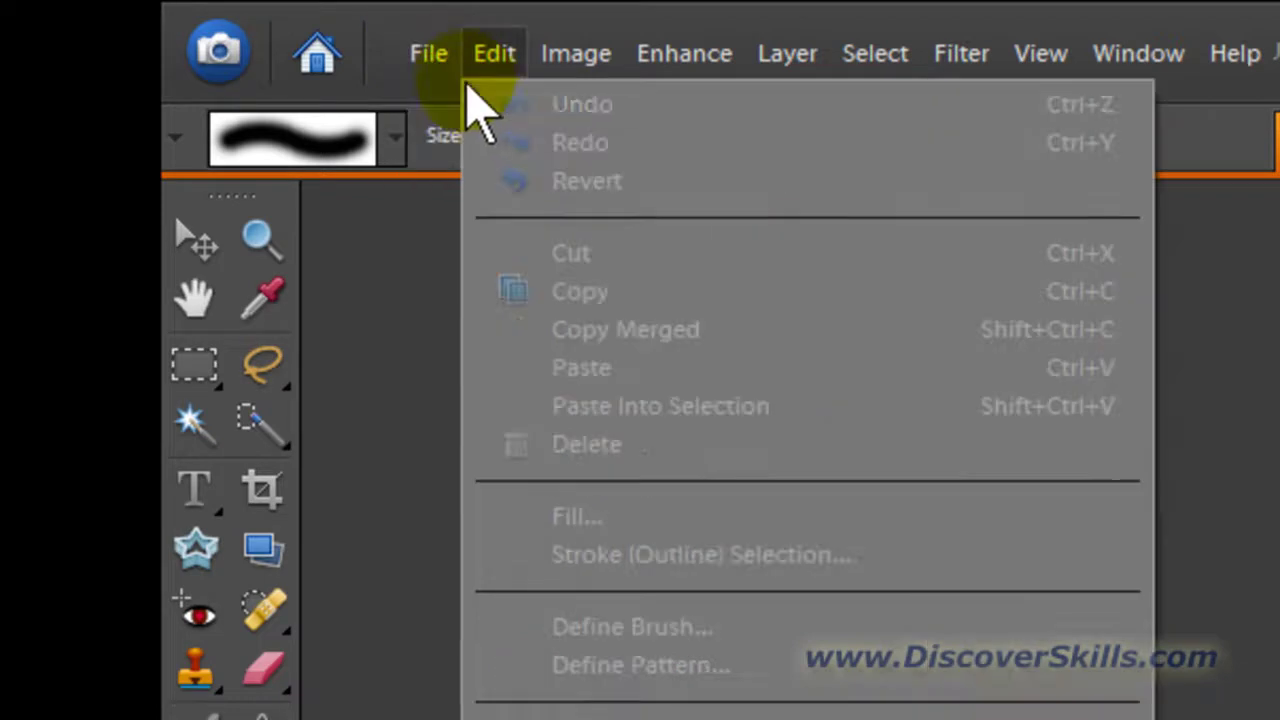
mouse_move(440, 105)
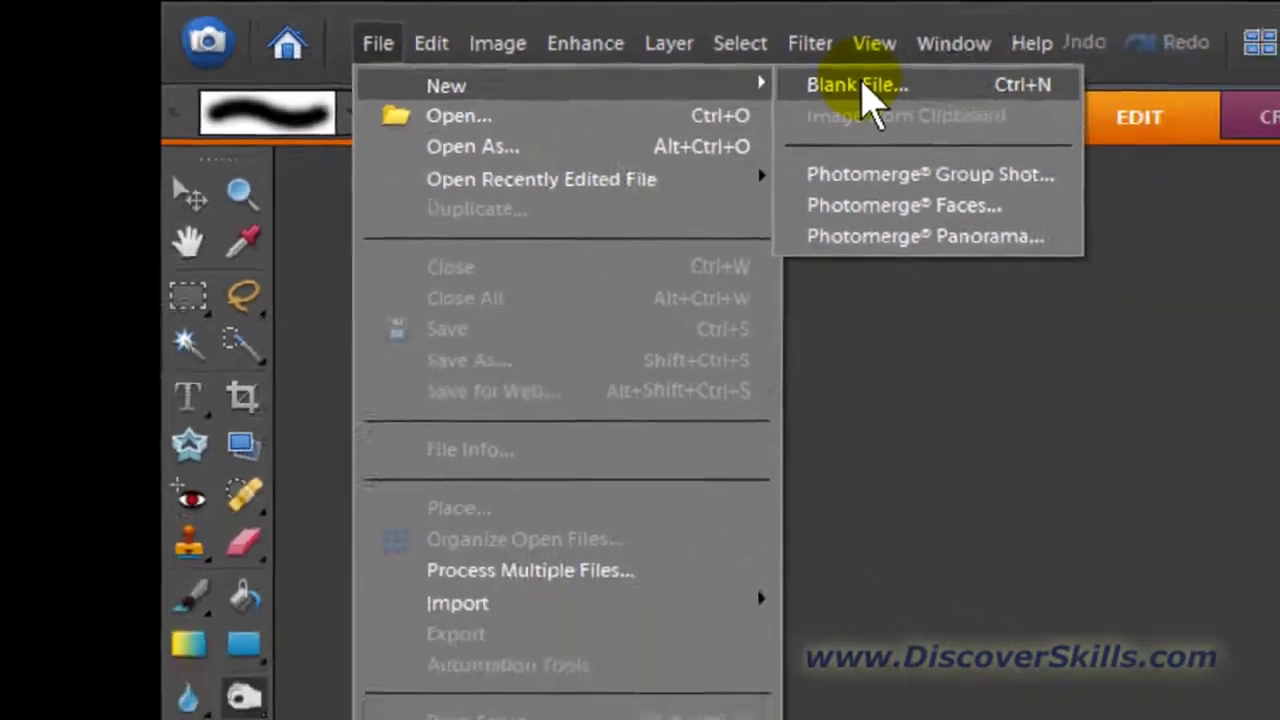
Step: Create a Blank File of 800 × 600 pixels with White background contents
left_click(1020, 104)
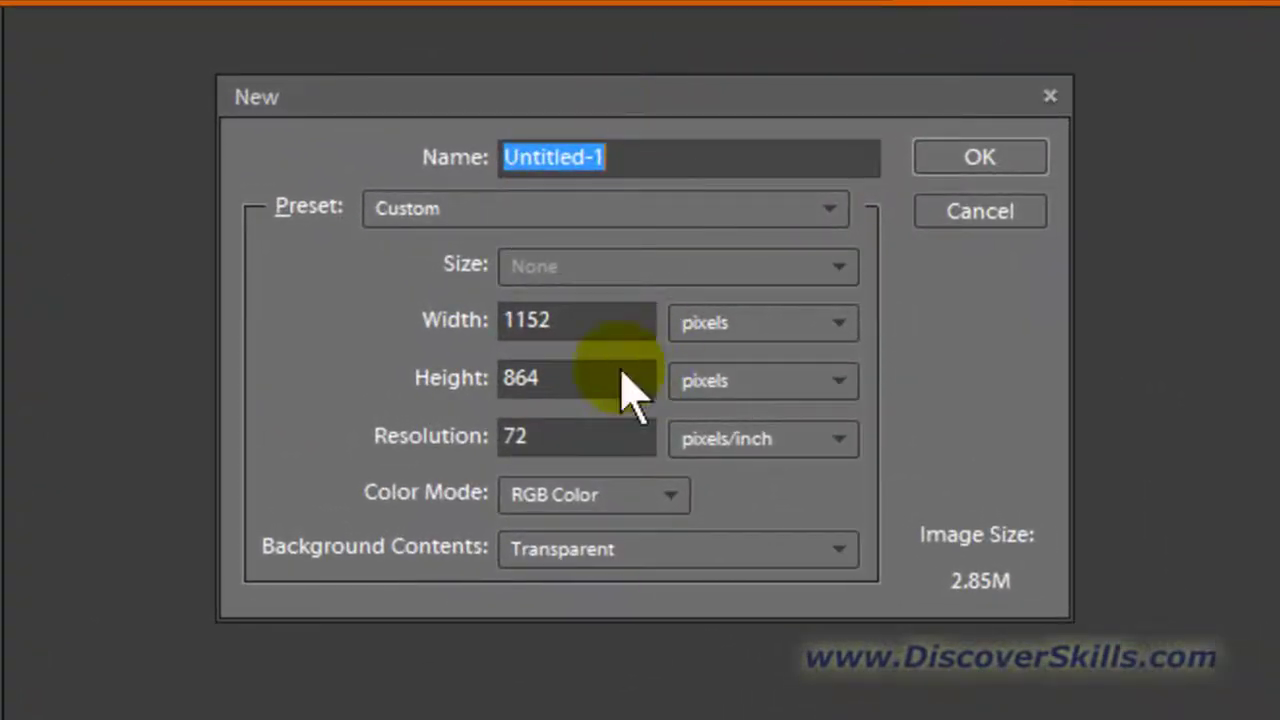
left_click_drag(594, 320, 486, 329)
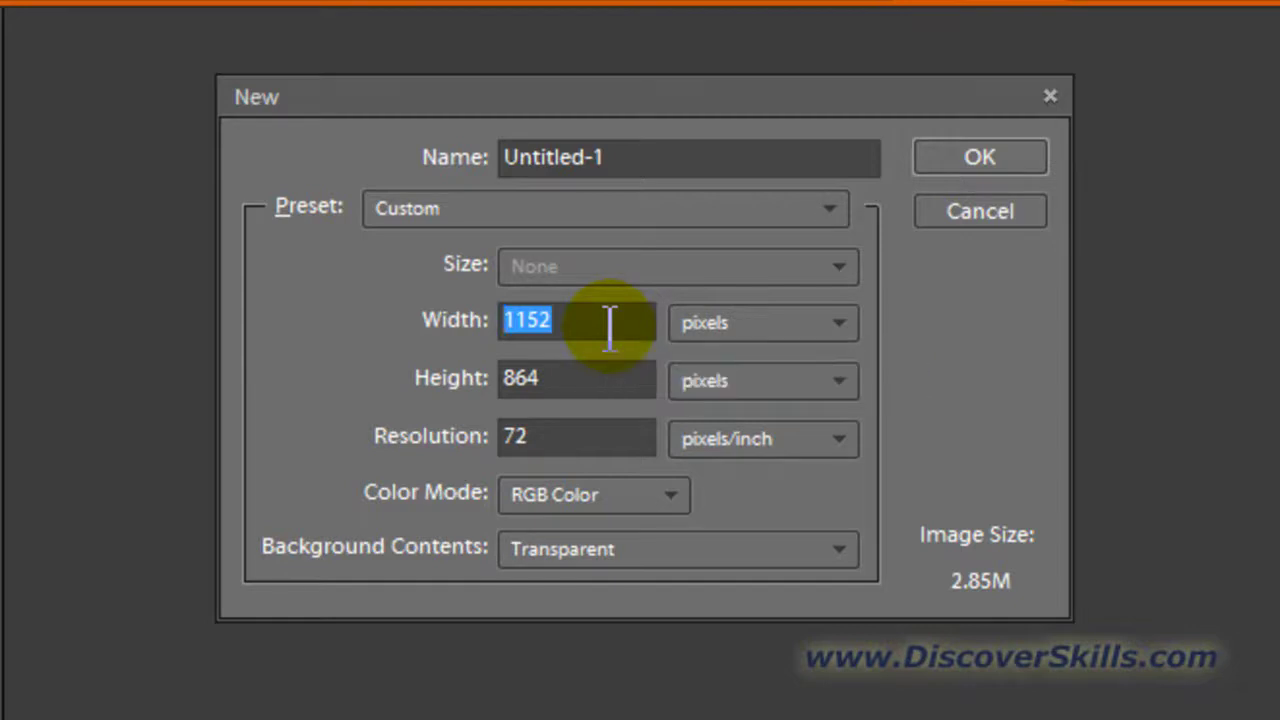
type("800")
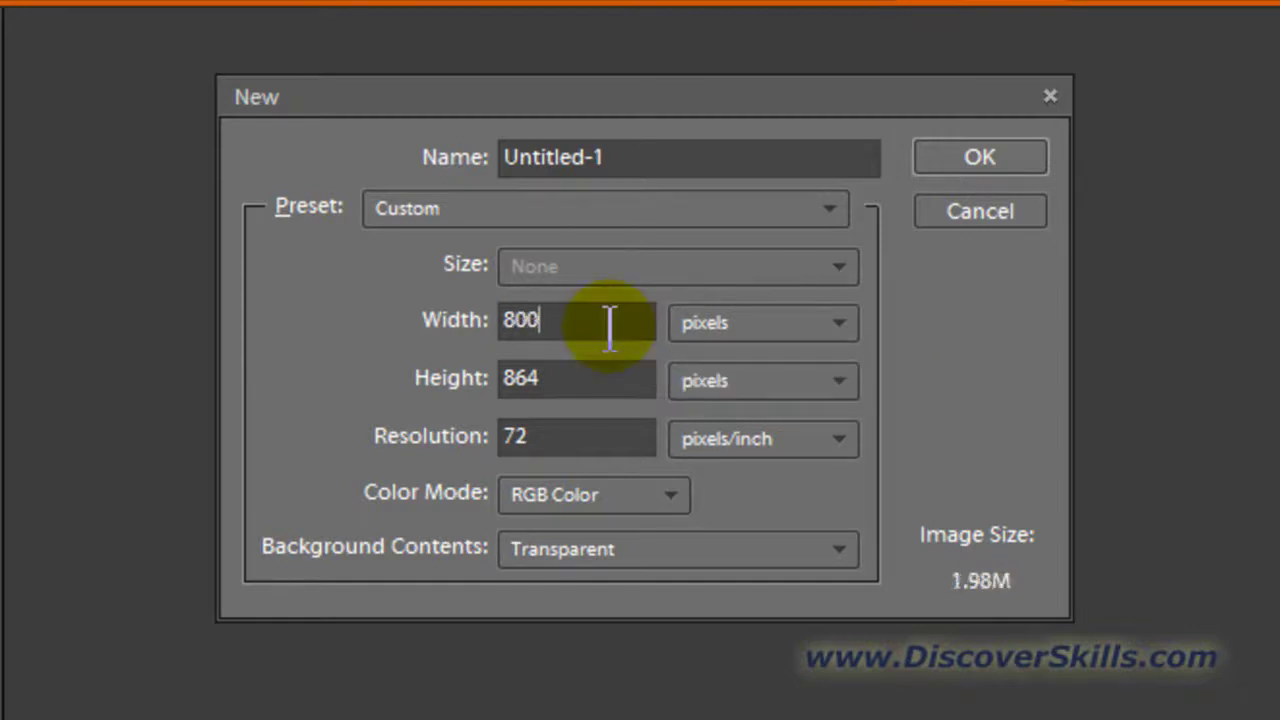
key("Tab")
key("Tab")
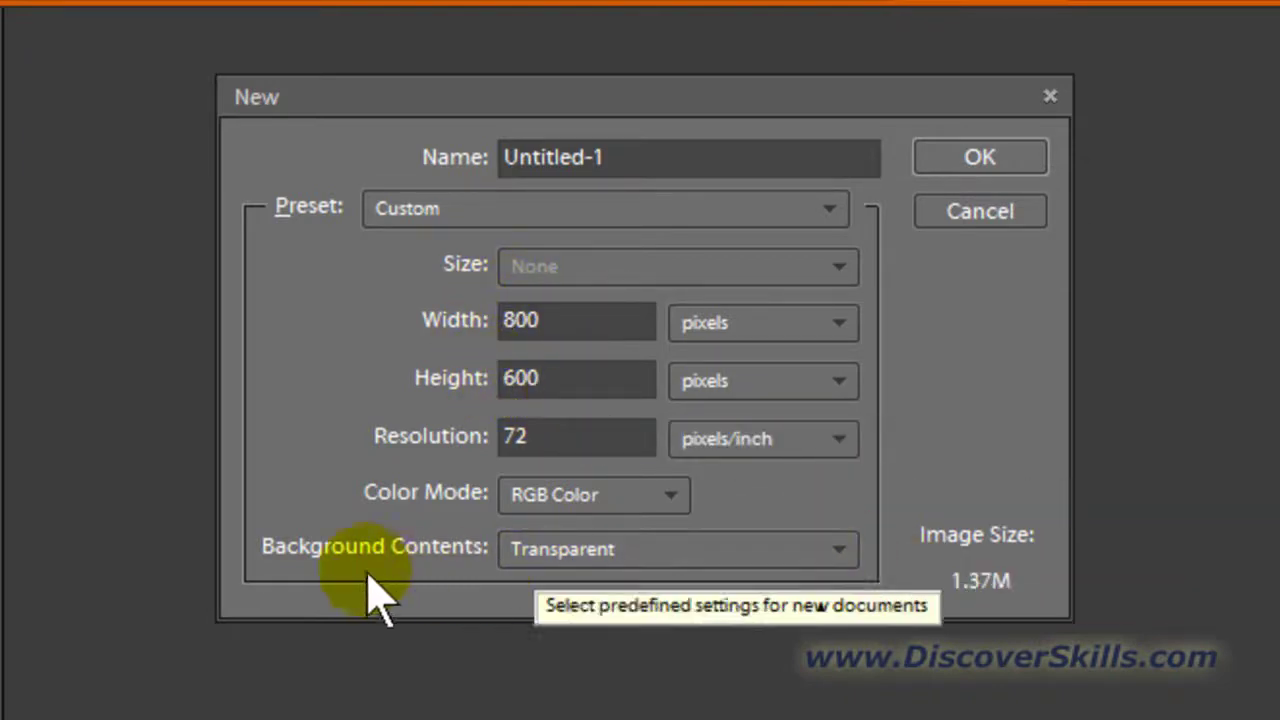
left_click(845, 550)
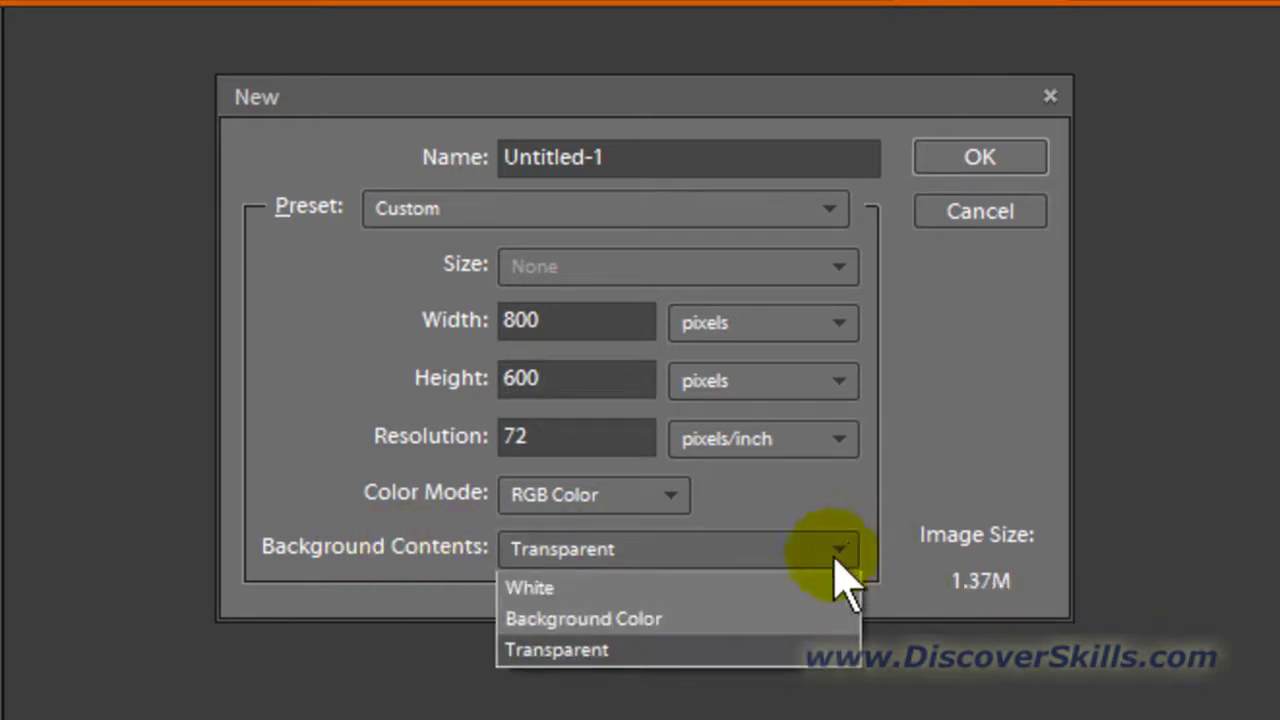
left_click(818, 587)
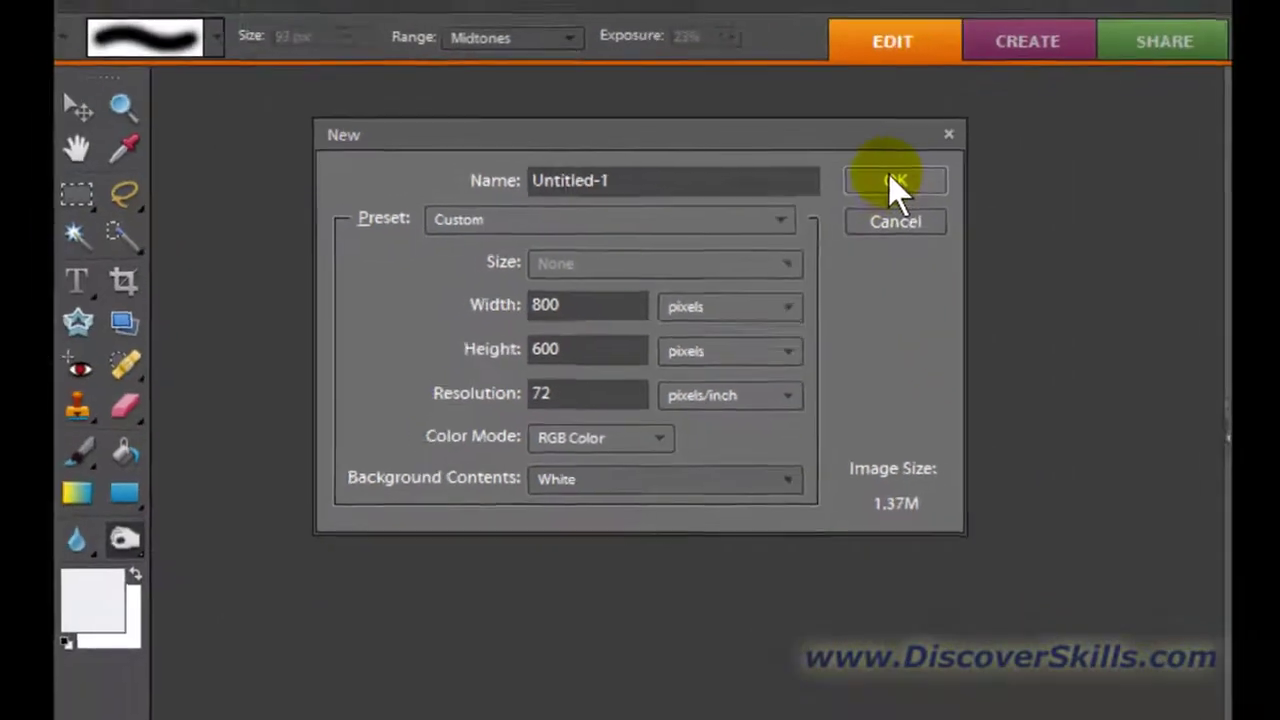
left_click(968, 157)
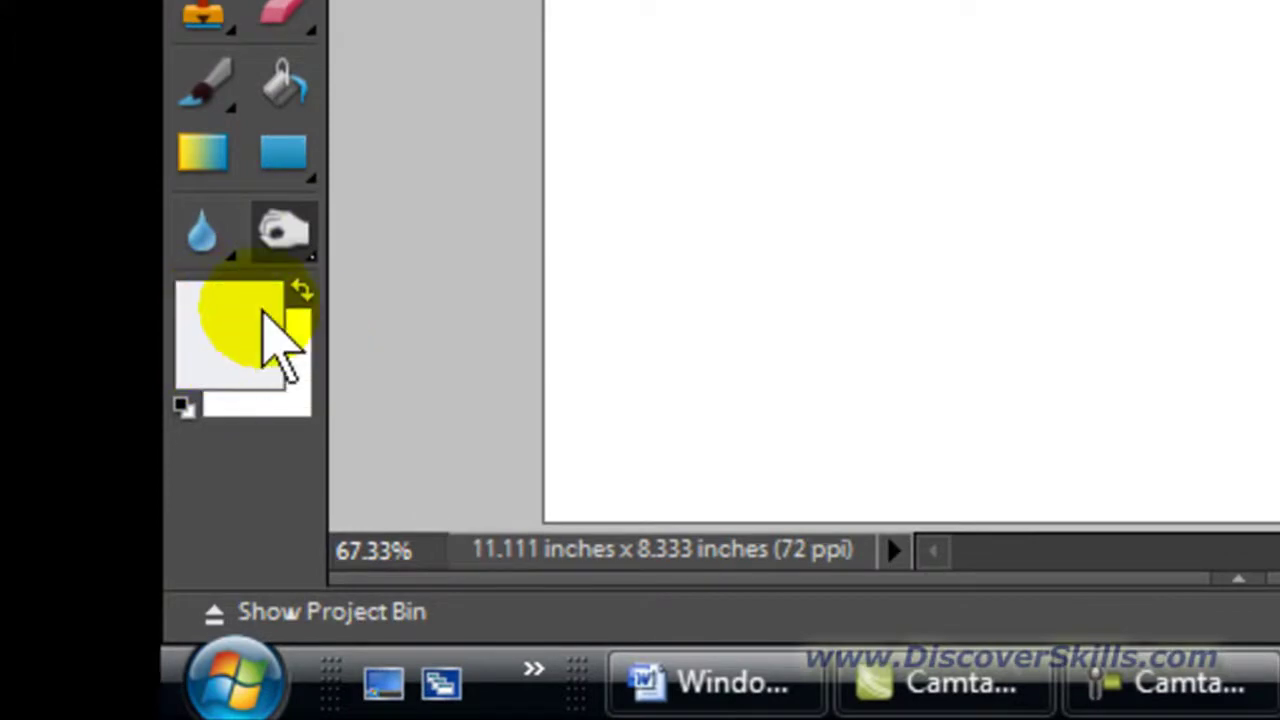
Step: Choose dark navy #0b2570 (R 11, G 37, B 112) as the foreground colour in the Color Picker
left_click(235, 330)
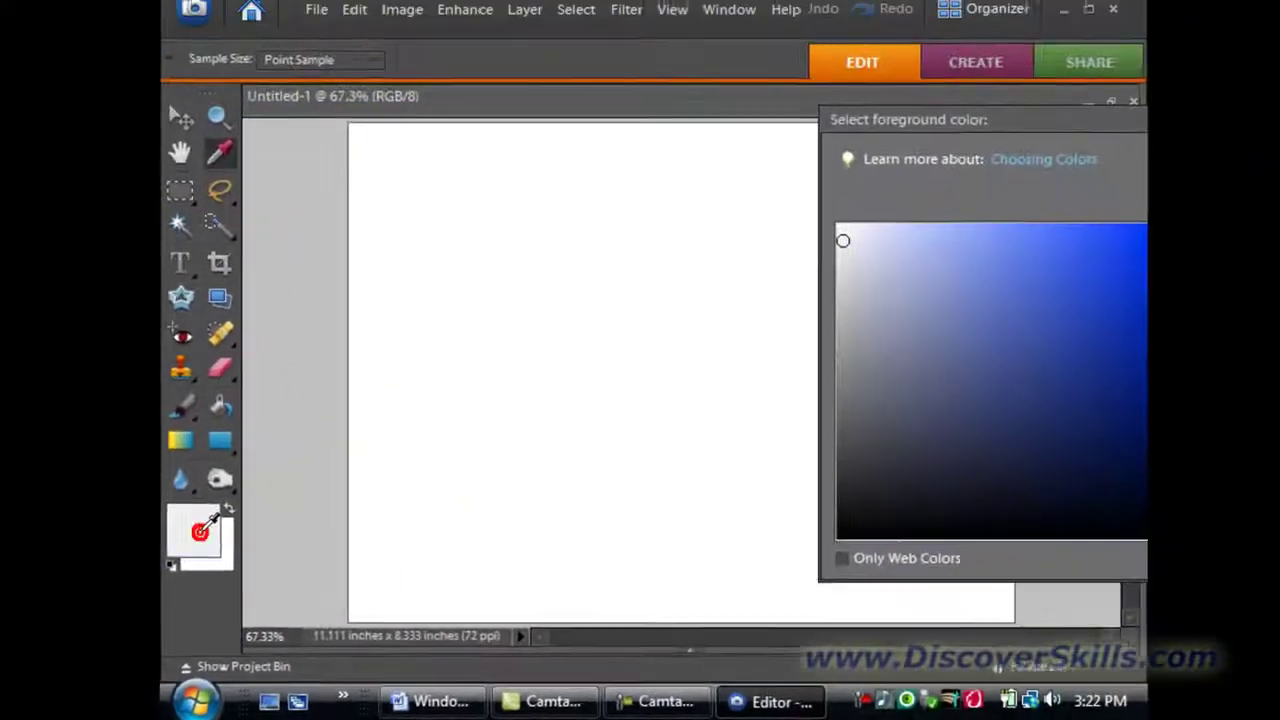
left_click_drag(973, 114, 521, 128)
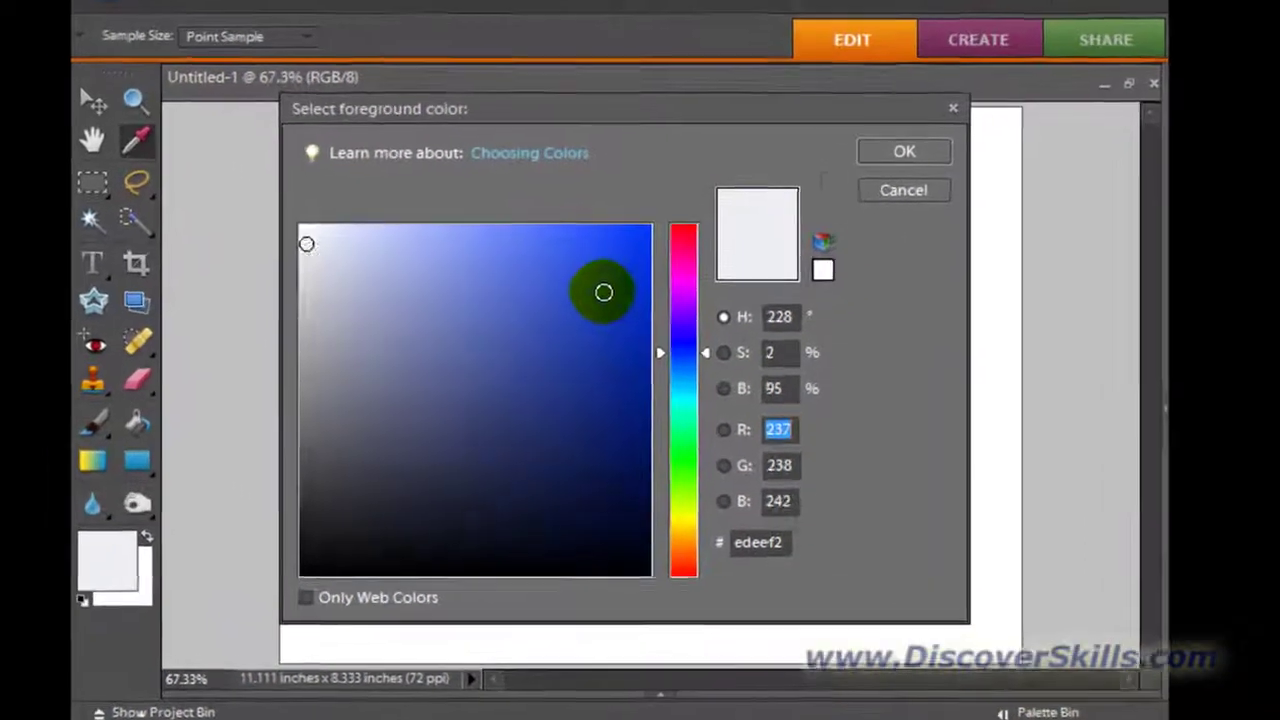
left_click(604, 292)
left_click(620, 268)
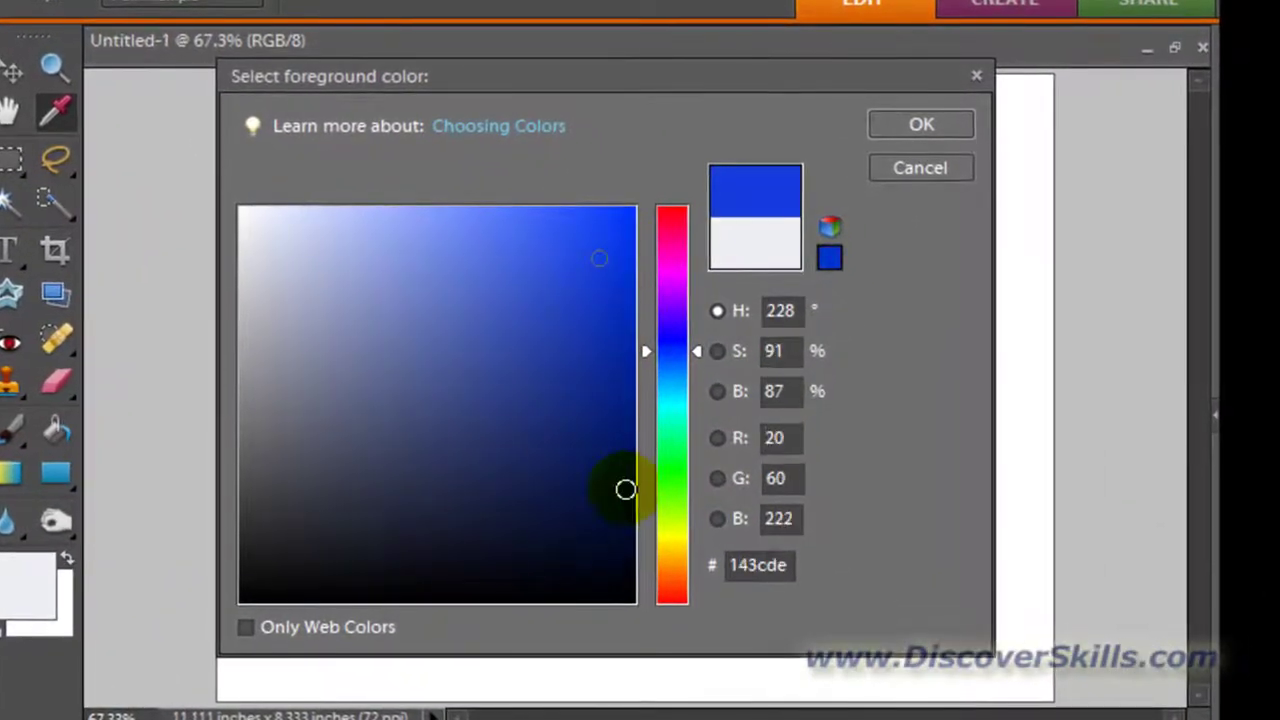
left_click(585, 459)
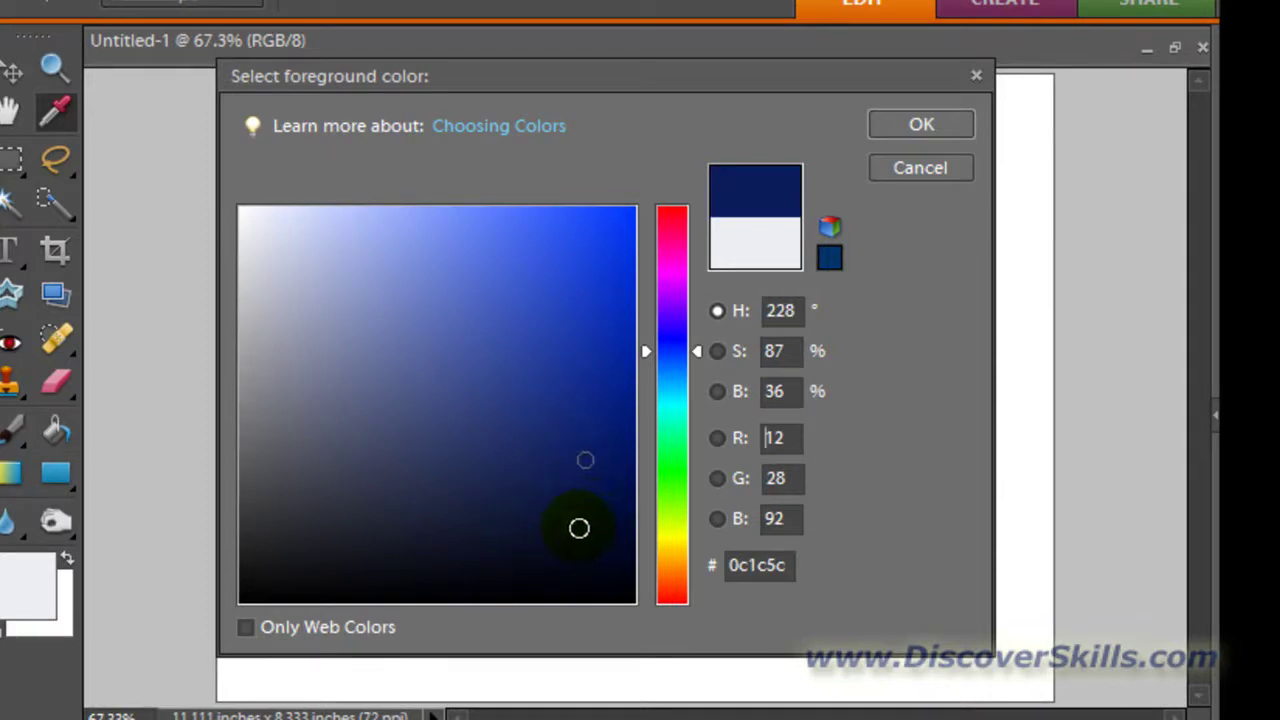
left_click(697, 352)
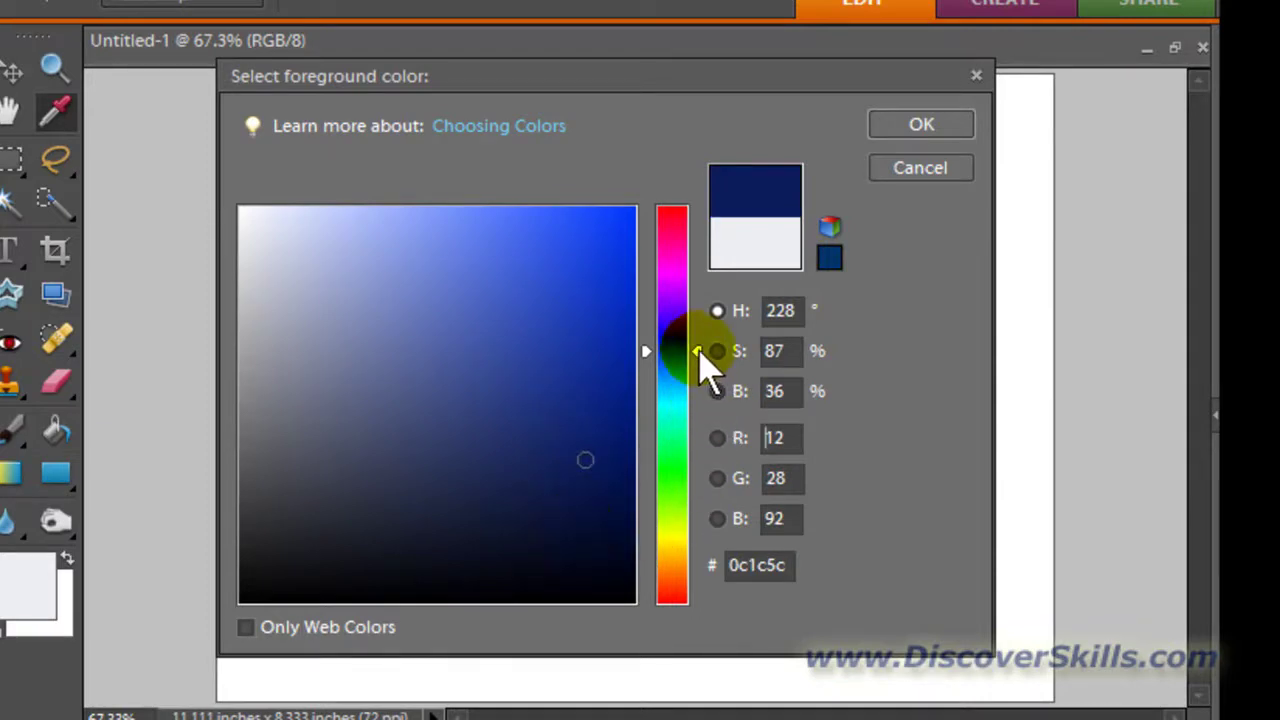
mouse_move(699, 352)
left_mouse_down()
mouse_move(699, 451)
mouse_move(698, 330)
mouse_move(700, 356)
left_mouse_up()
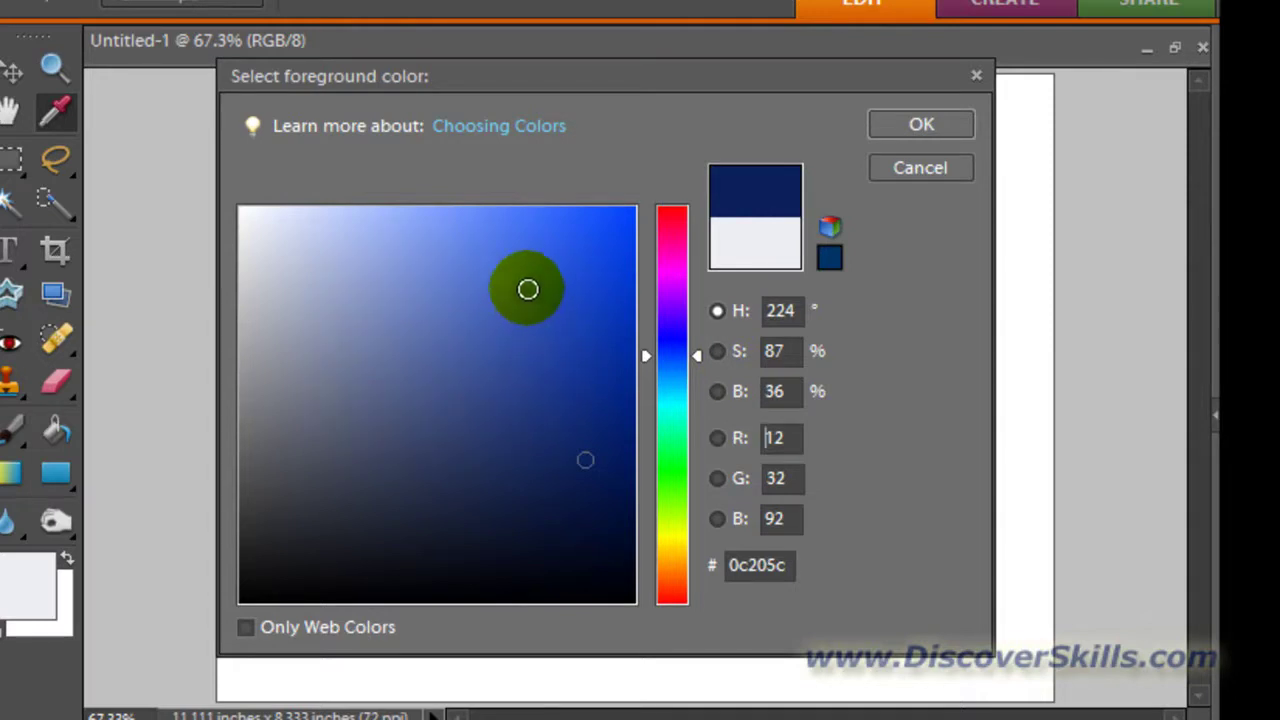
mouse_move(529, 428)
left_mouse_down()
mouse_move(537, 286)
mouse_move(424, 319)
left_mouse_up()
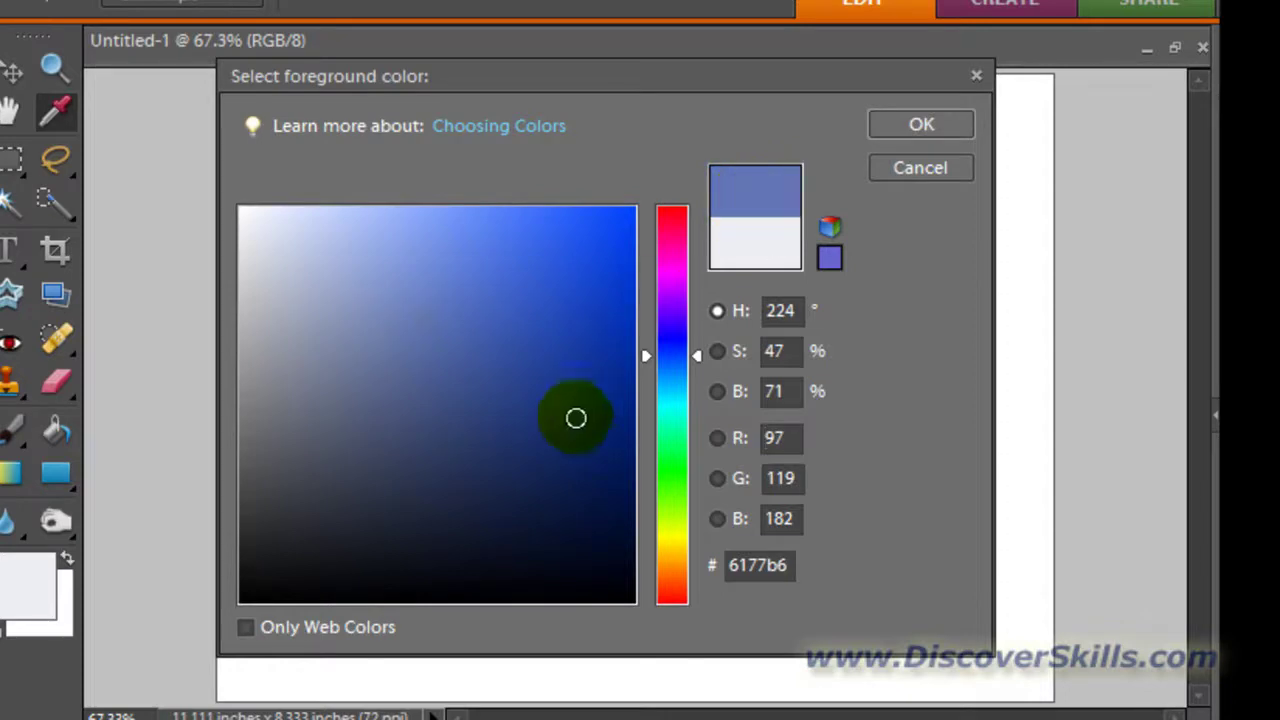
left_click_drag(576, 418, 595, 452)
left_click(596, 429)
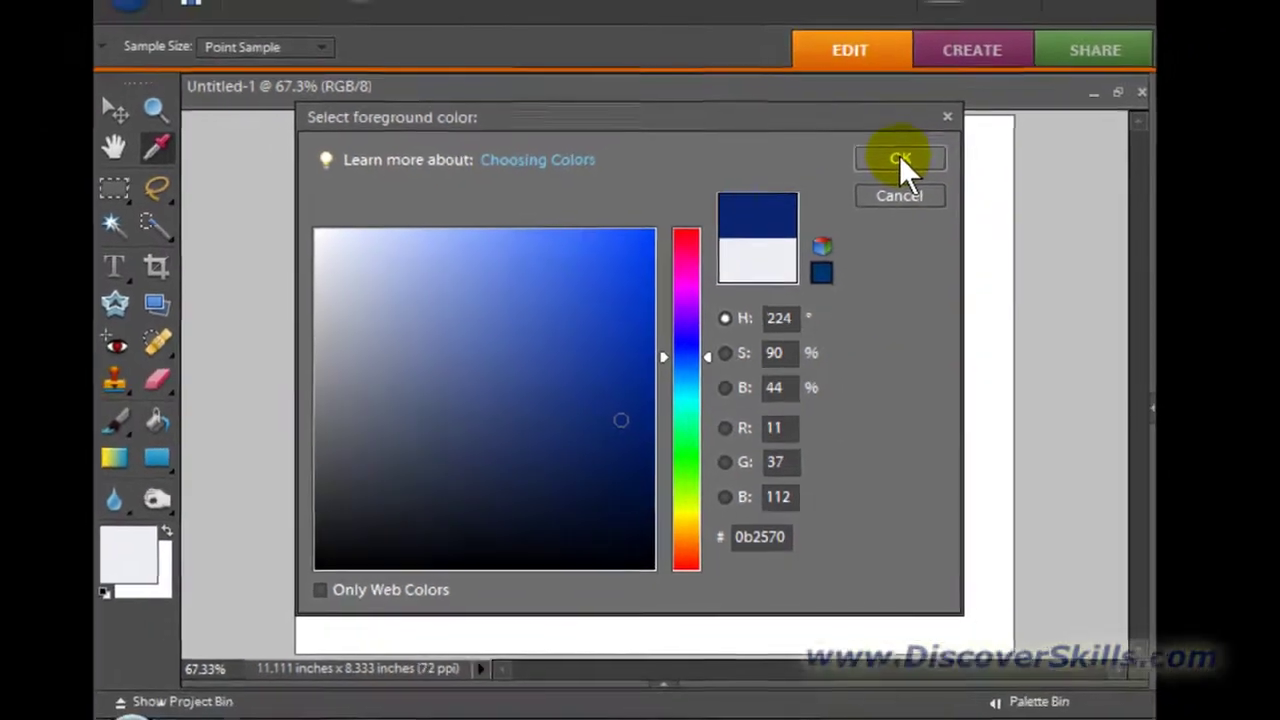
left_click(921, 124)
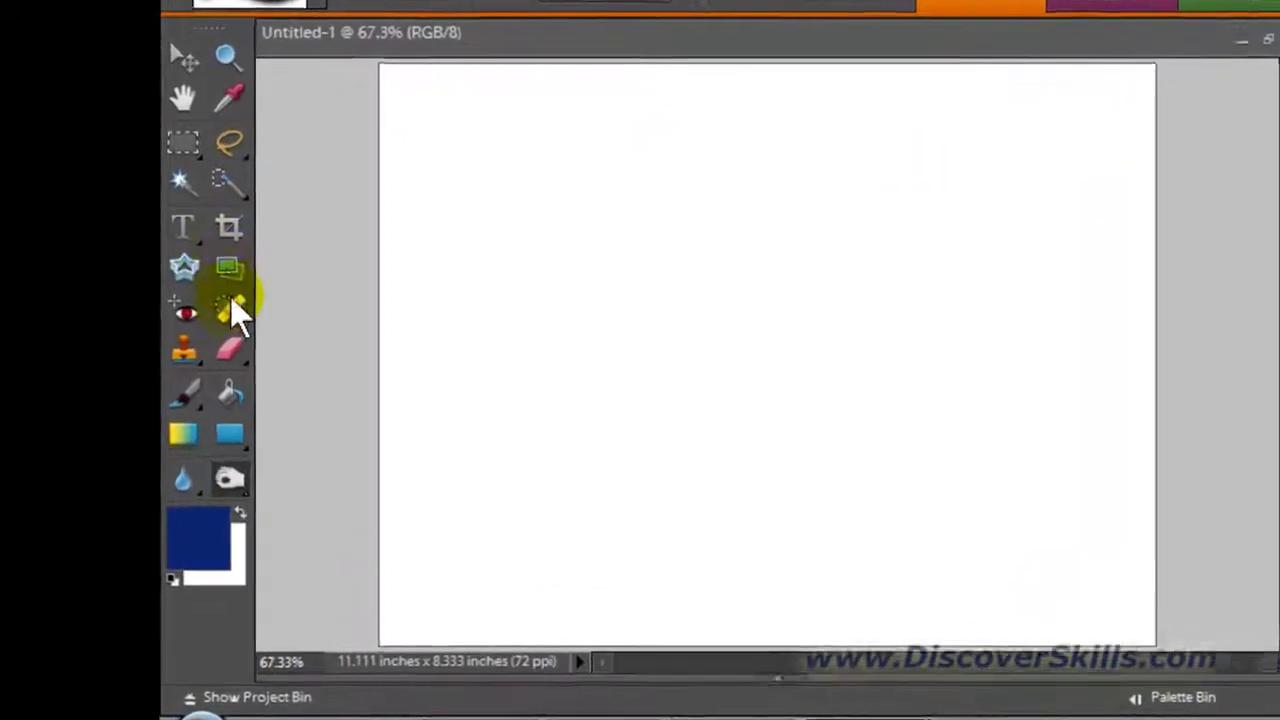
Step: Fill the white Untitled-1 canvas with the navy foreground colour using the Paint Bucket
left_click(229, 393)
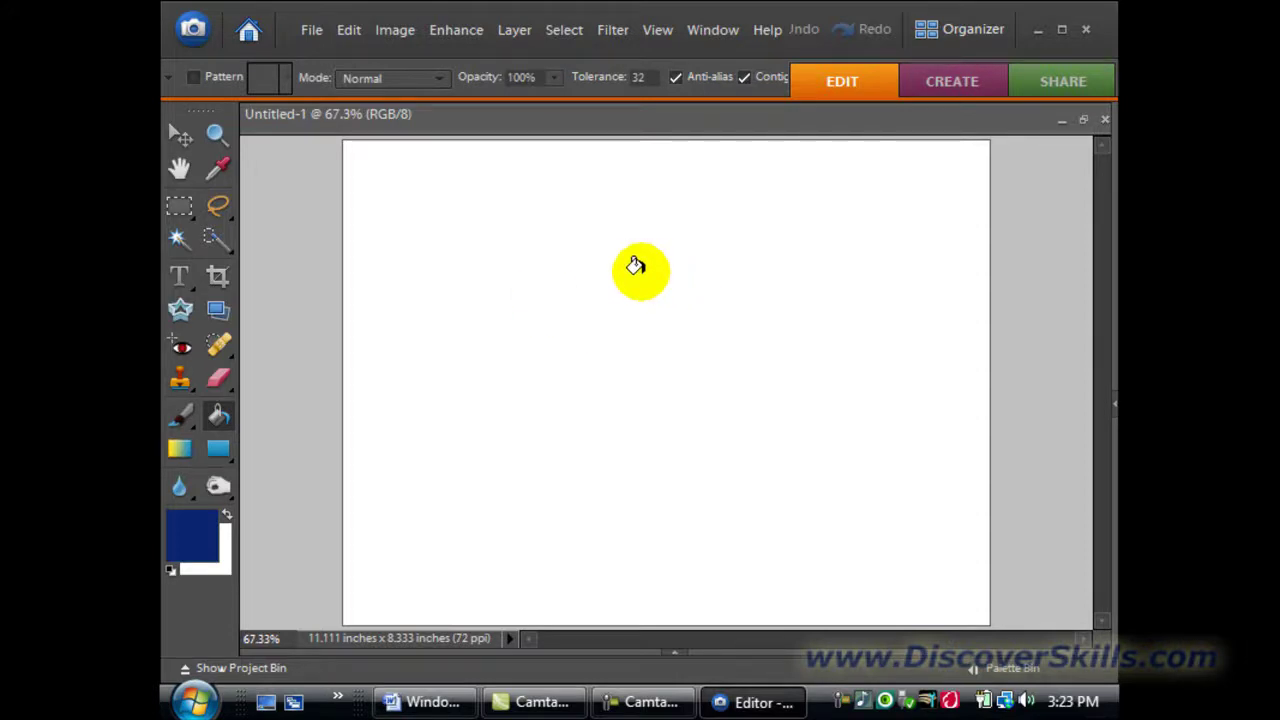
left_click(636, 266)
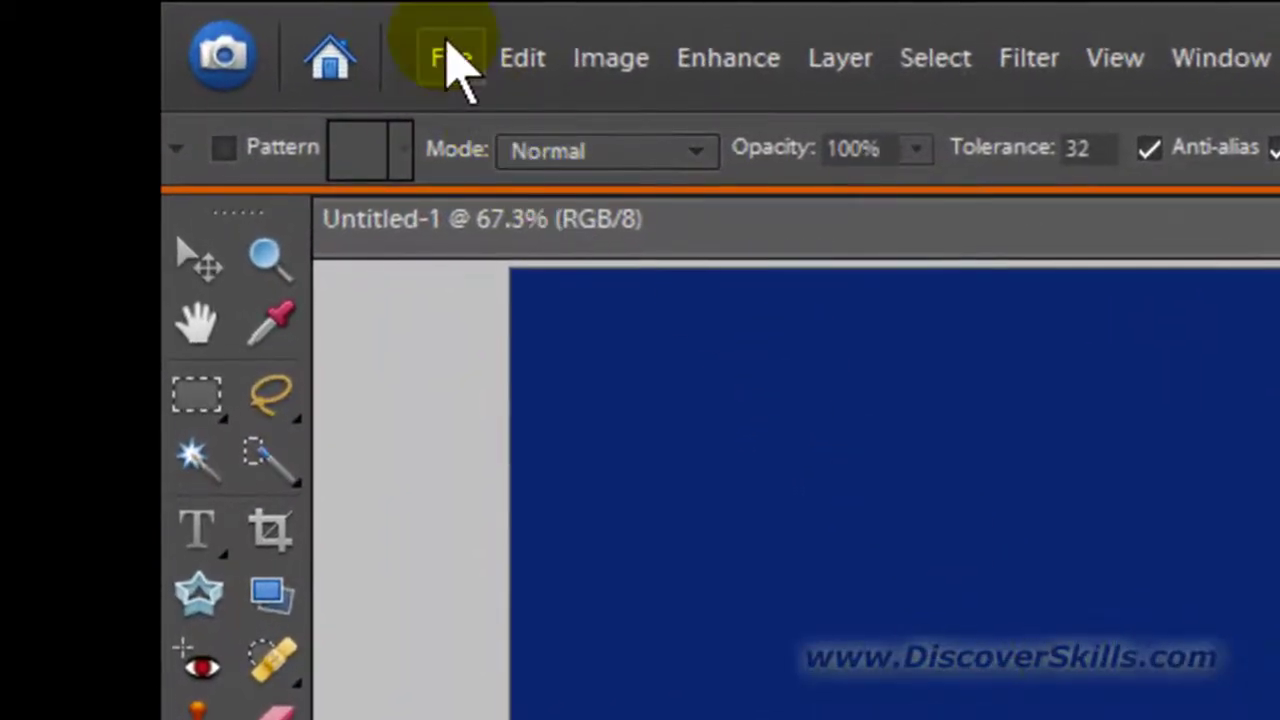
Step: Open DSC06173 copy.jpg from Pictures > 2009 > 08 - Fall Baseball Game 1
left_click(445, 52)
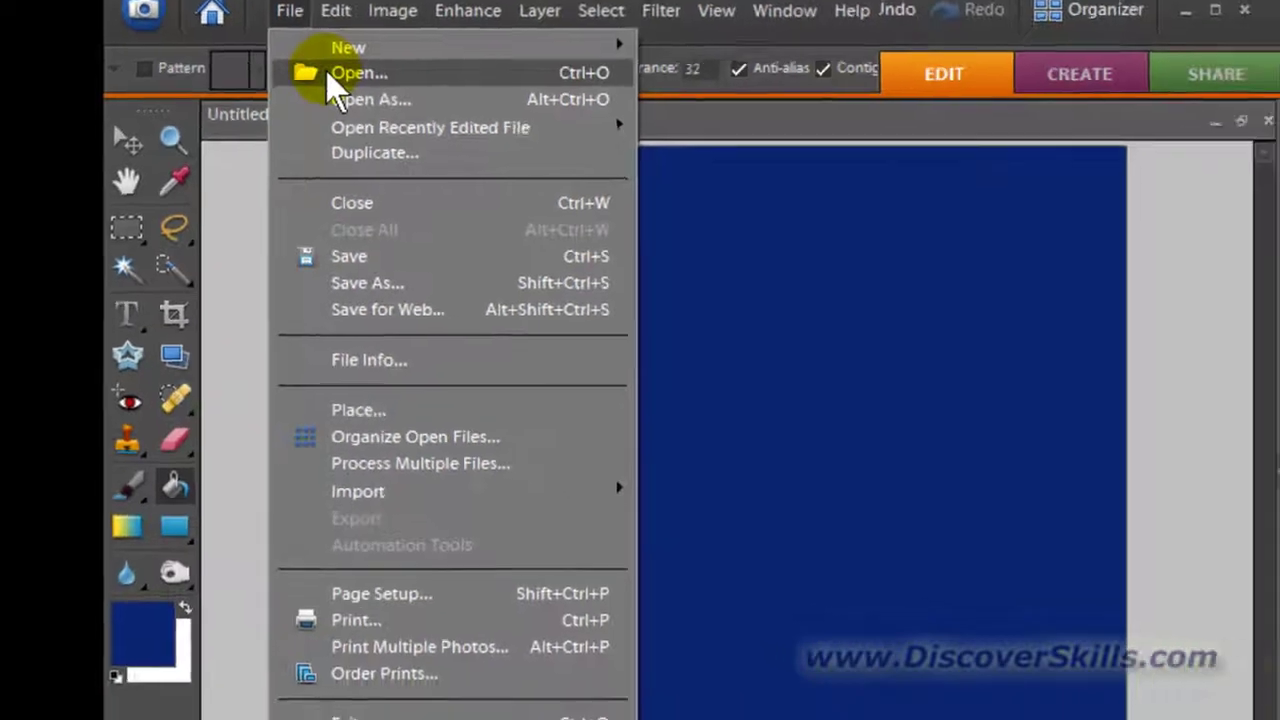
left_click(430, 110)
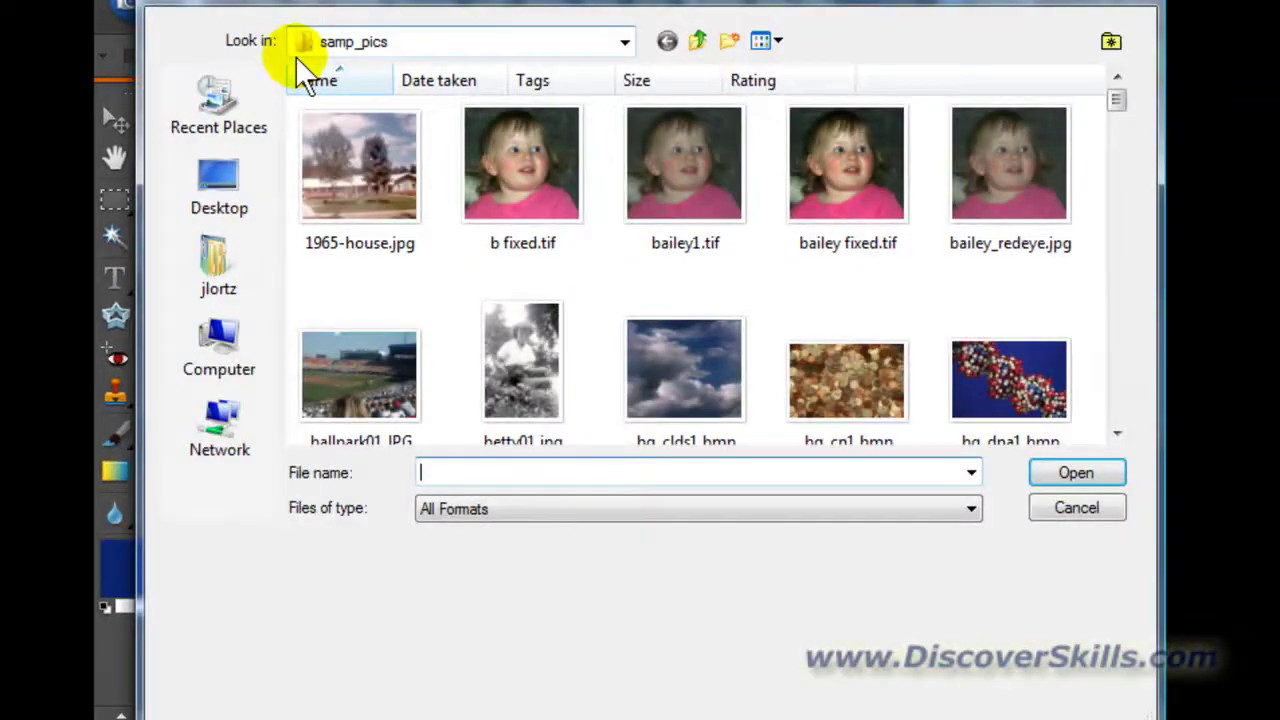
left_click(699, 40)
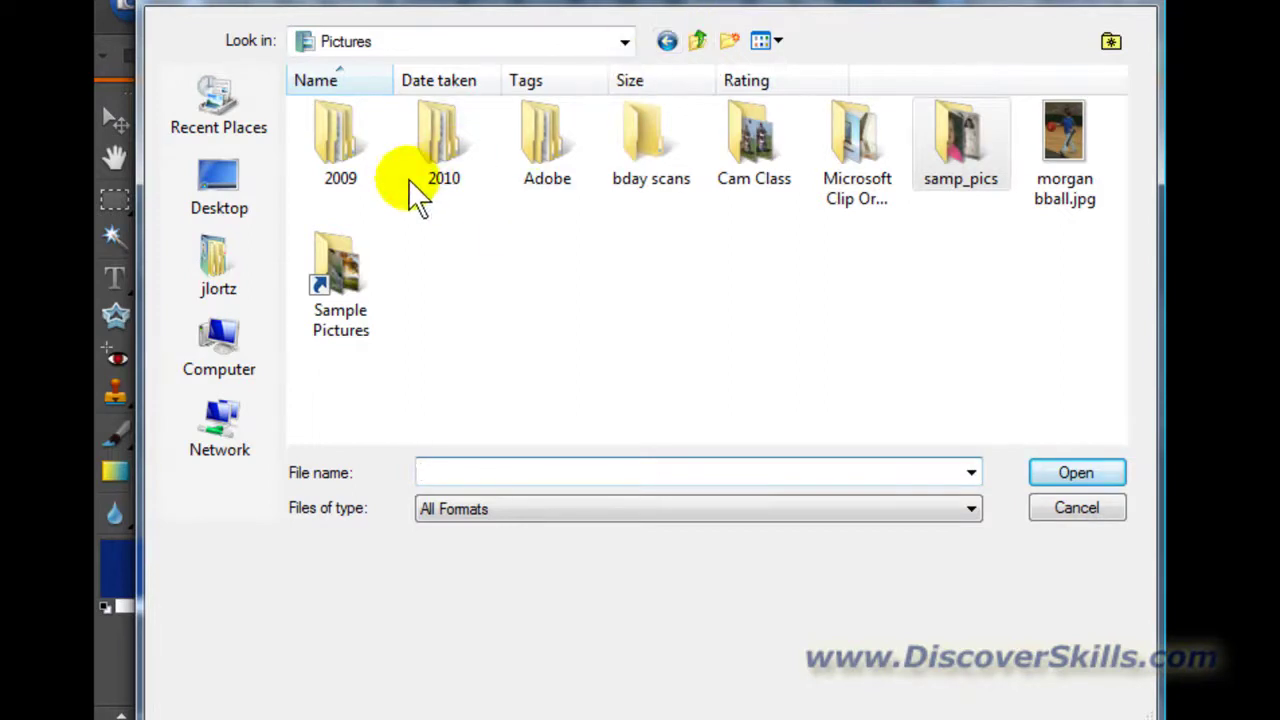
double_click(341, 125)
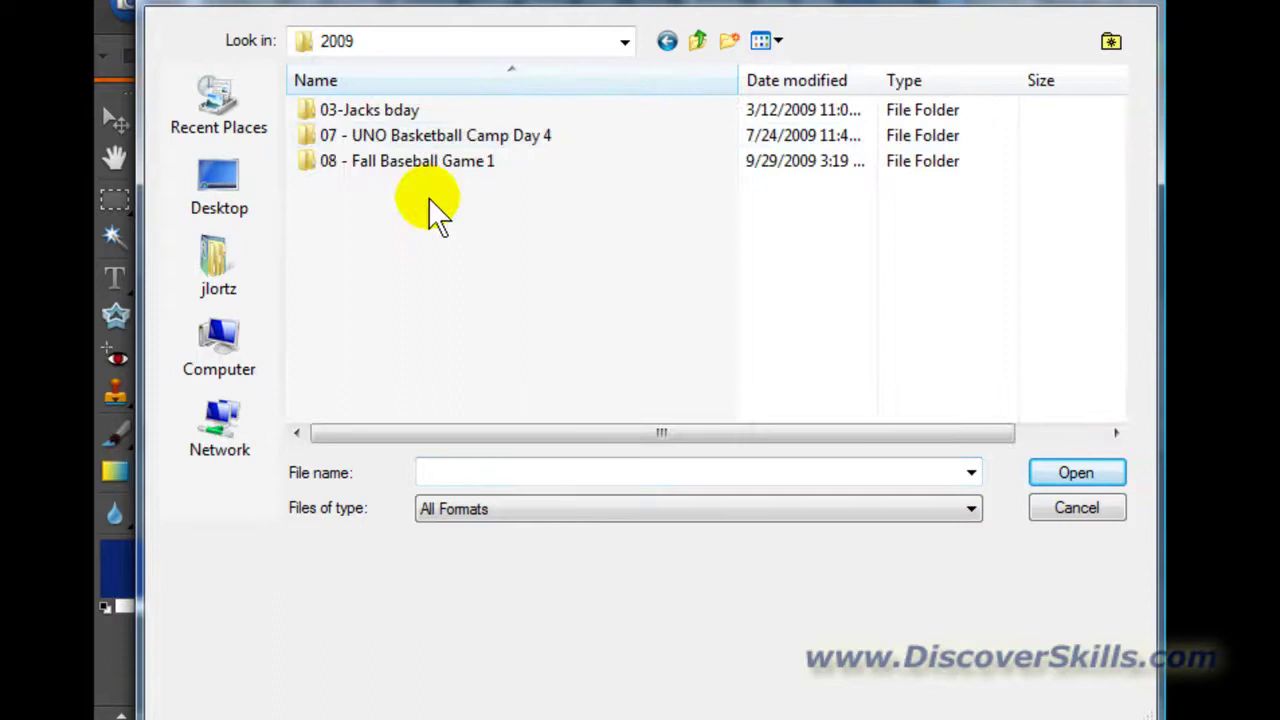
double_click(405, 158)
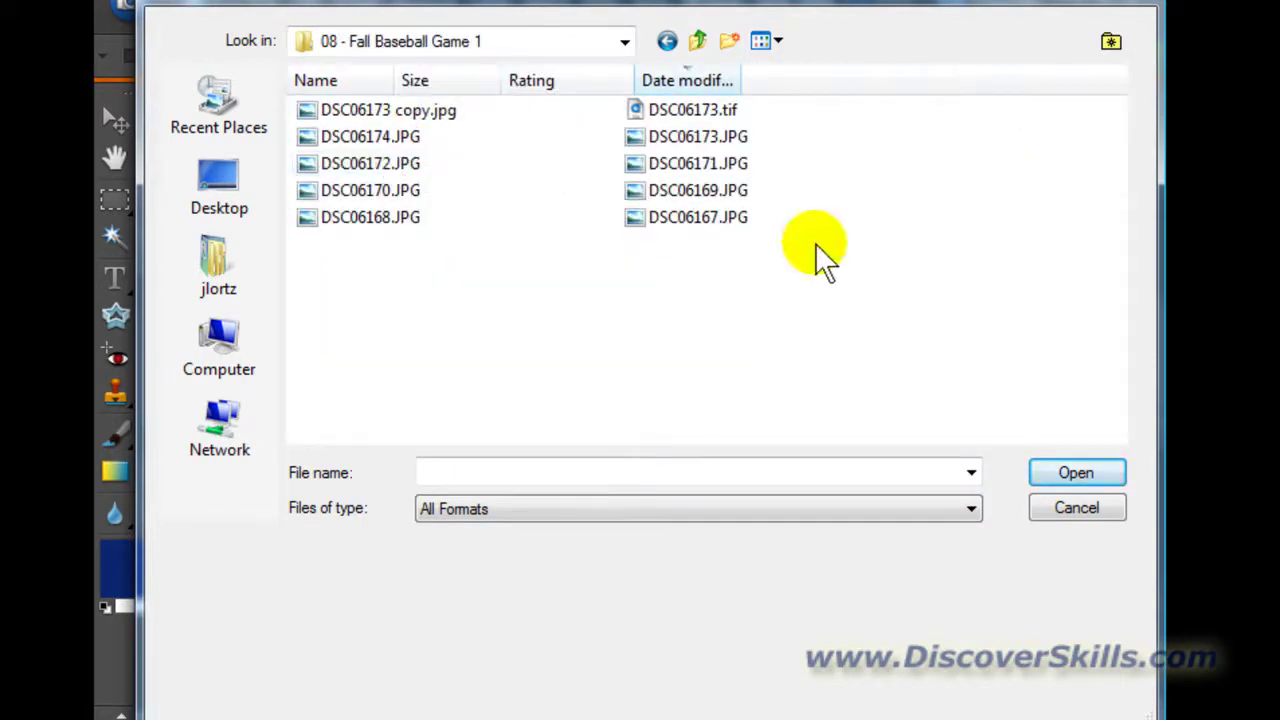
left_click(404, 106)
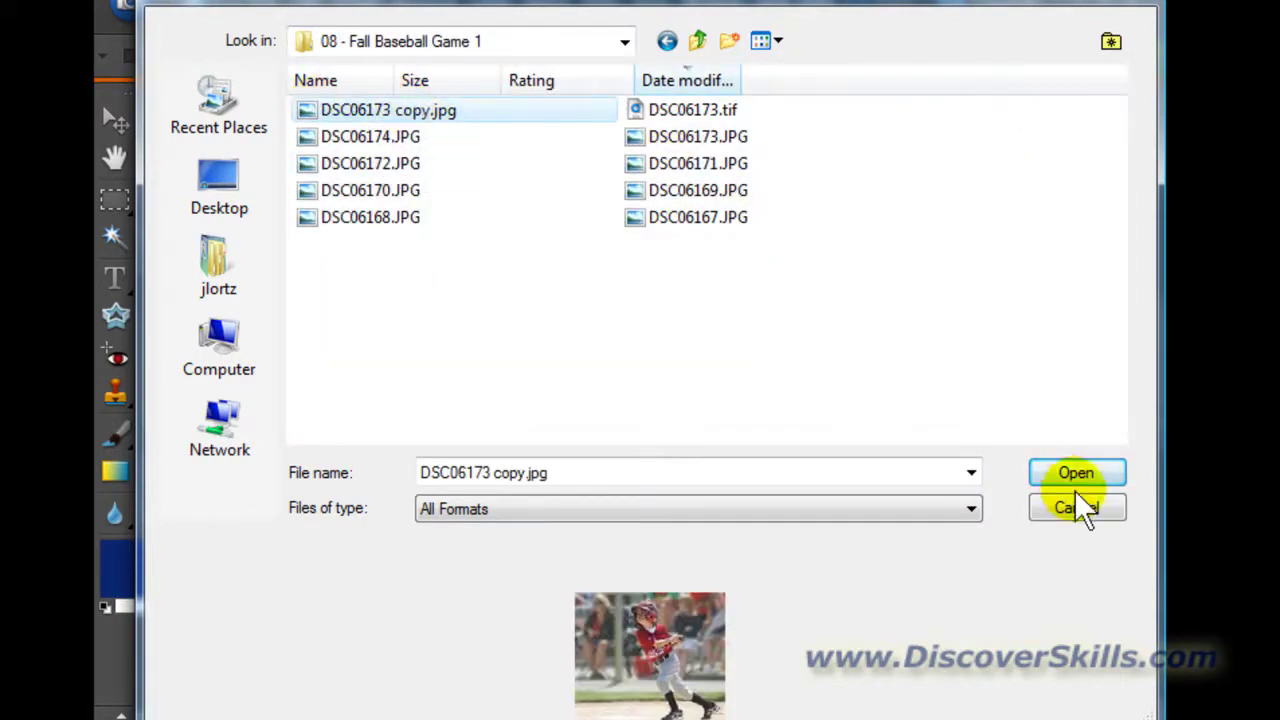
left_click(1058, 468)
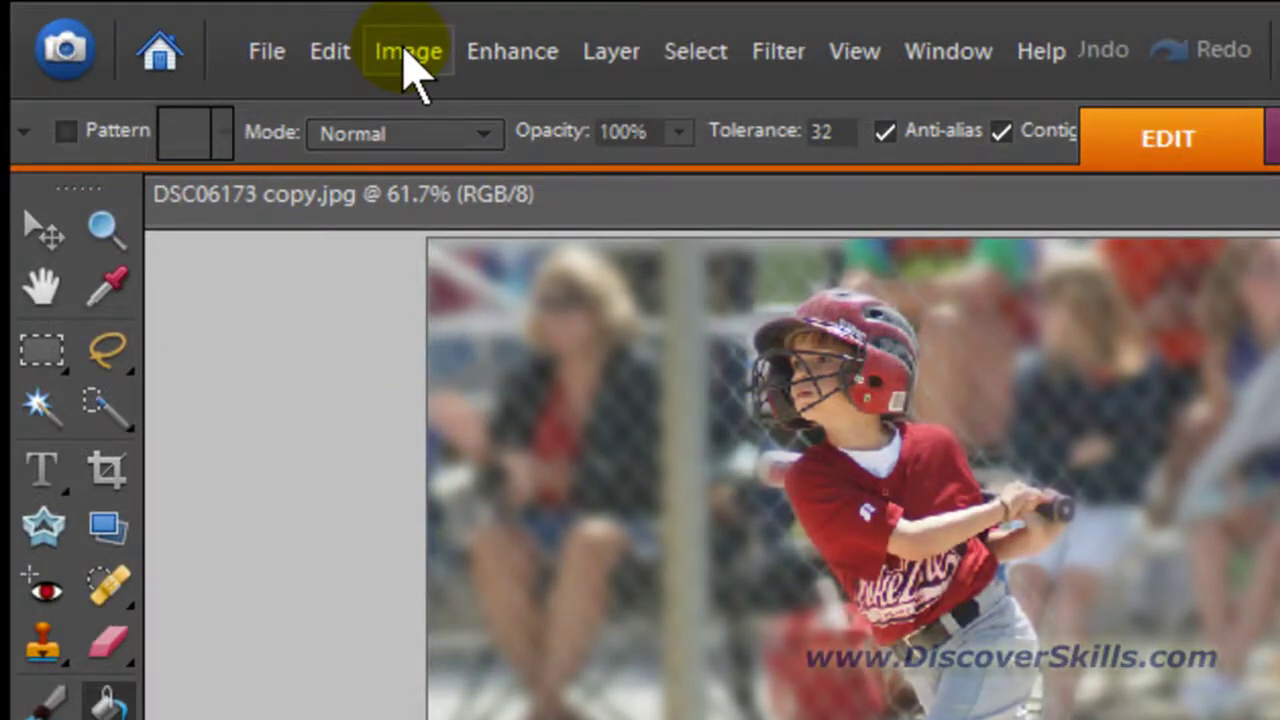
Step: Enter a width of 500 pixels in Image Size with Constrain Proportions on, giving 468 high
left_click(405, 55)
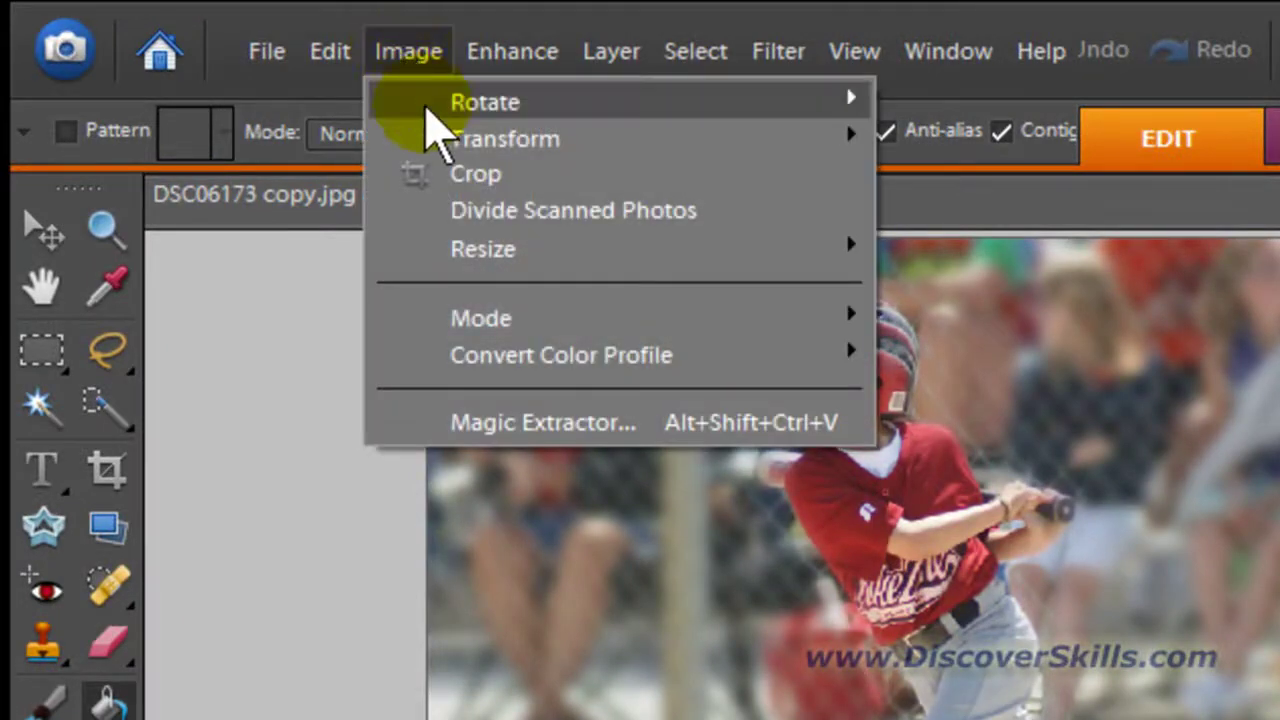
mouse_move(667, 256)
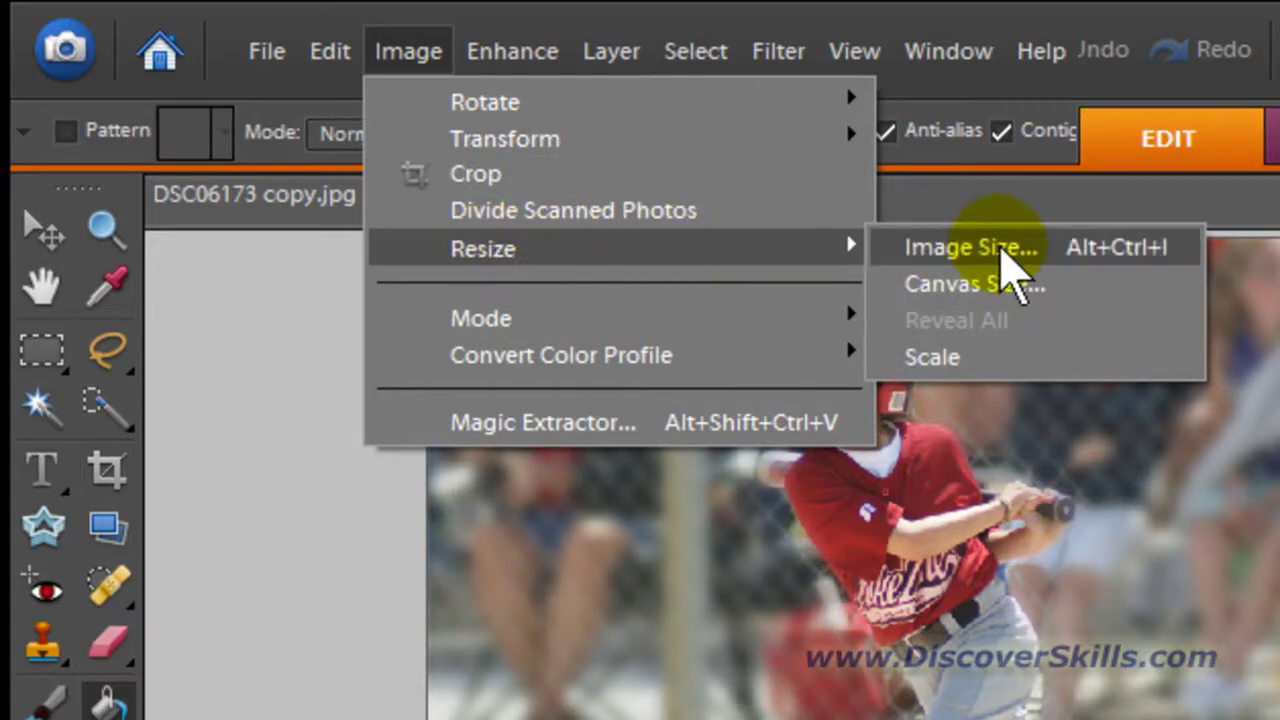
left_click(1003, 250)
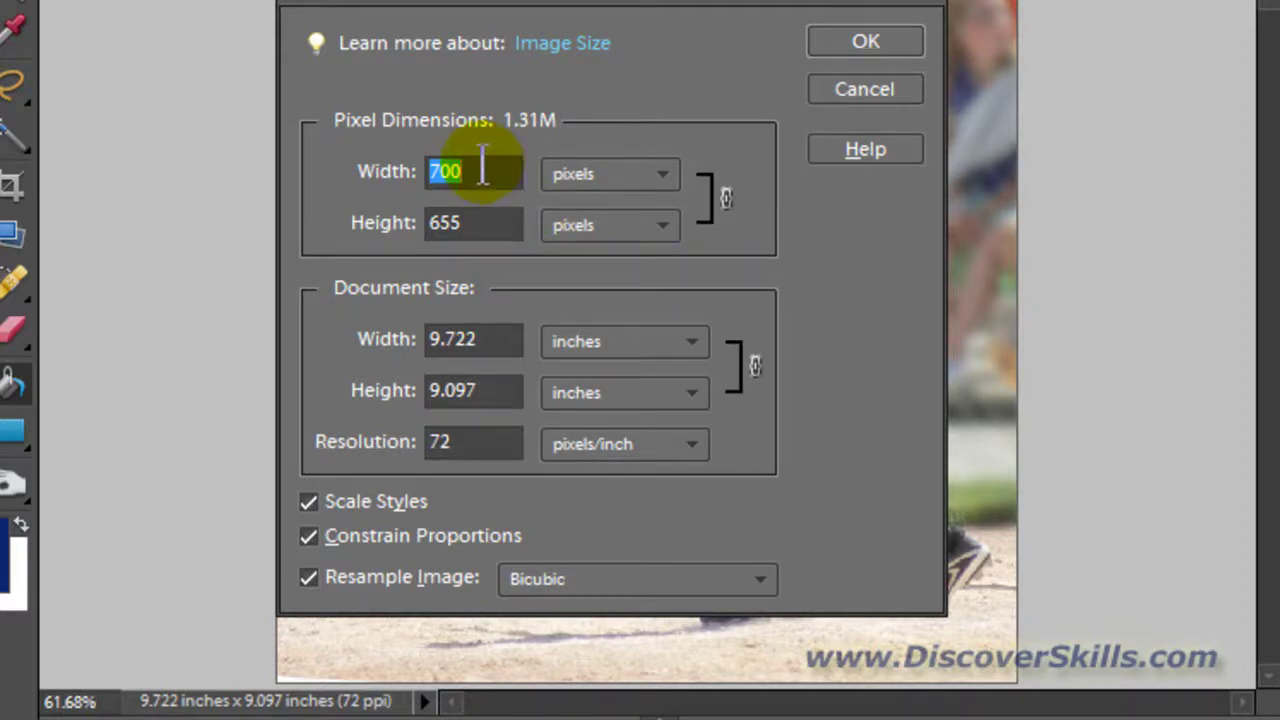
left_click_drag(480, 165, 423, 177)
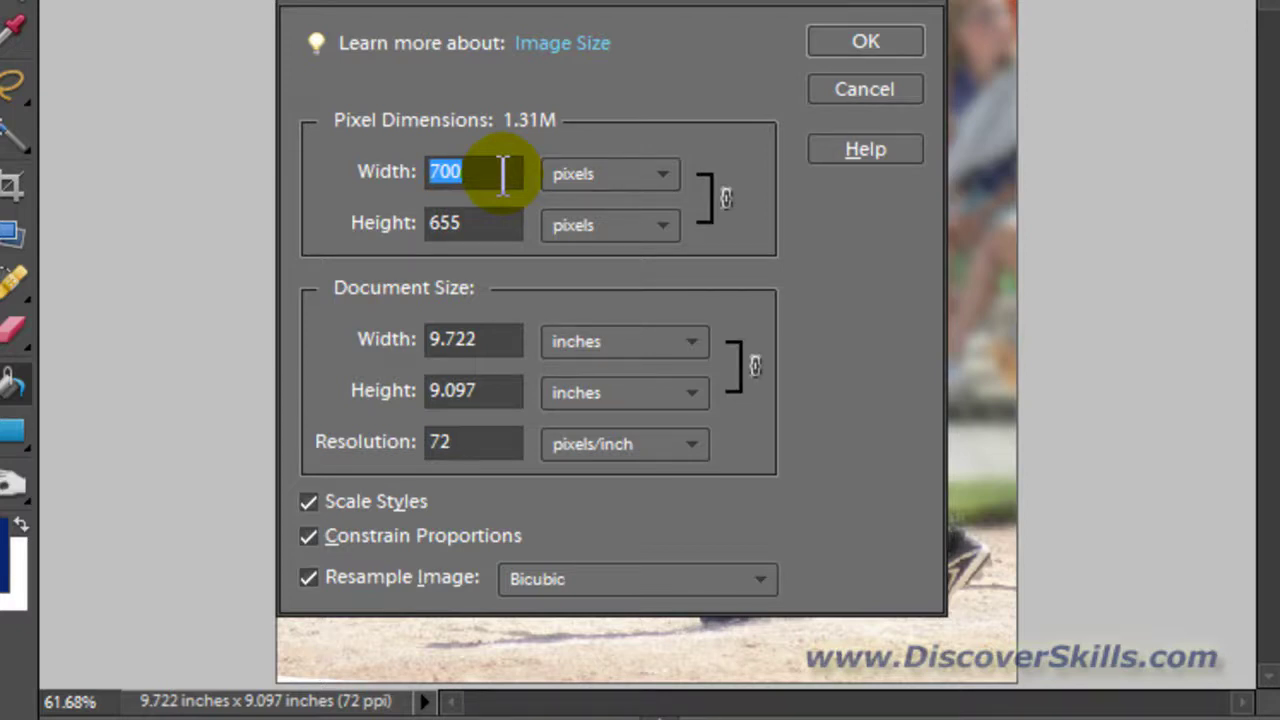
type("6")
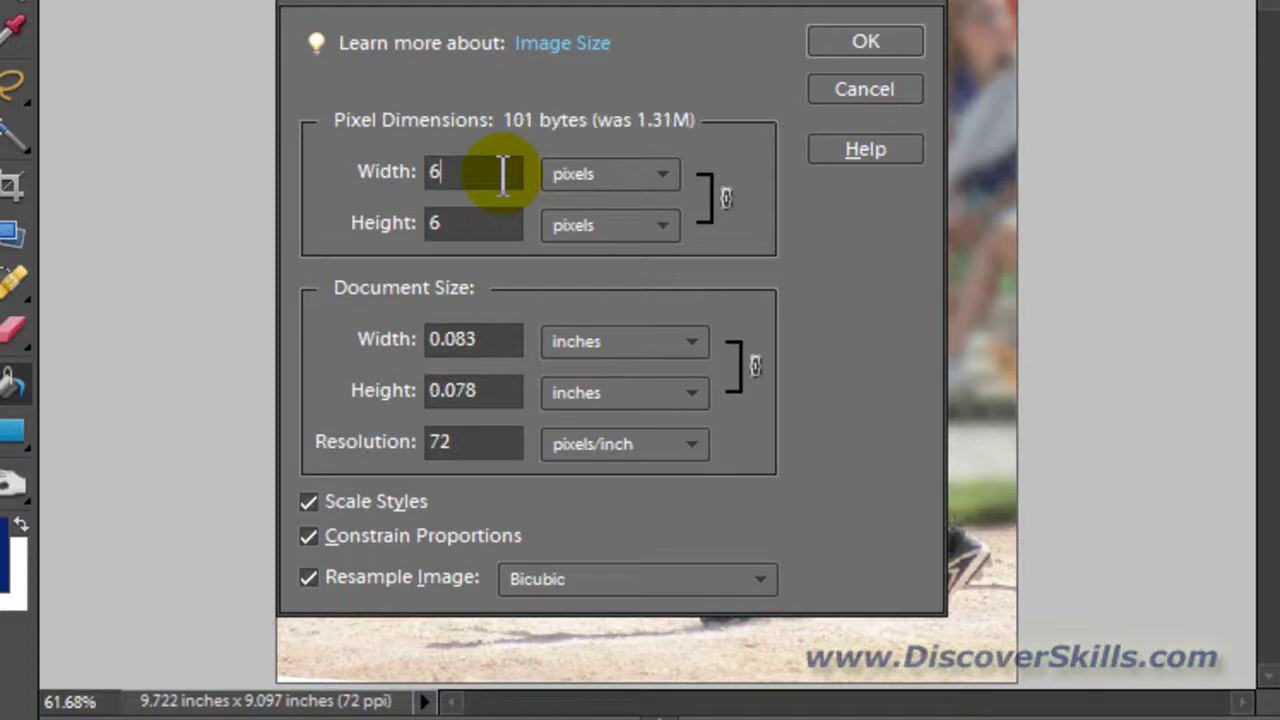
key("BackSpace")
type("500")
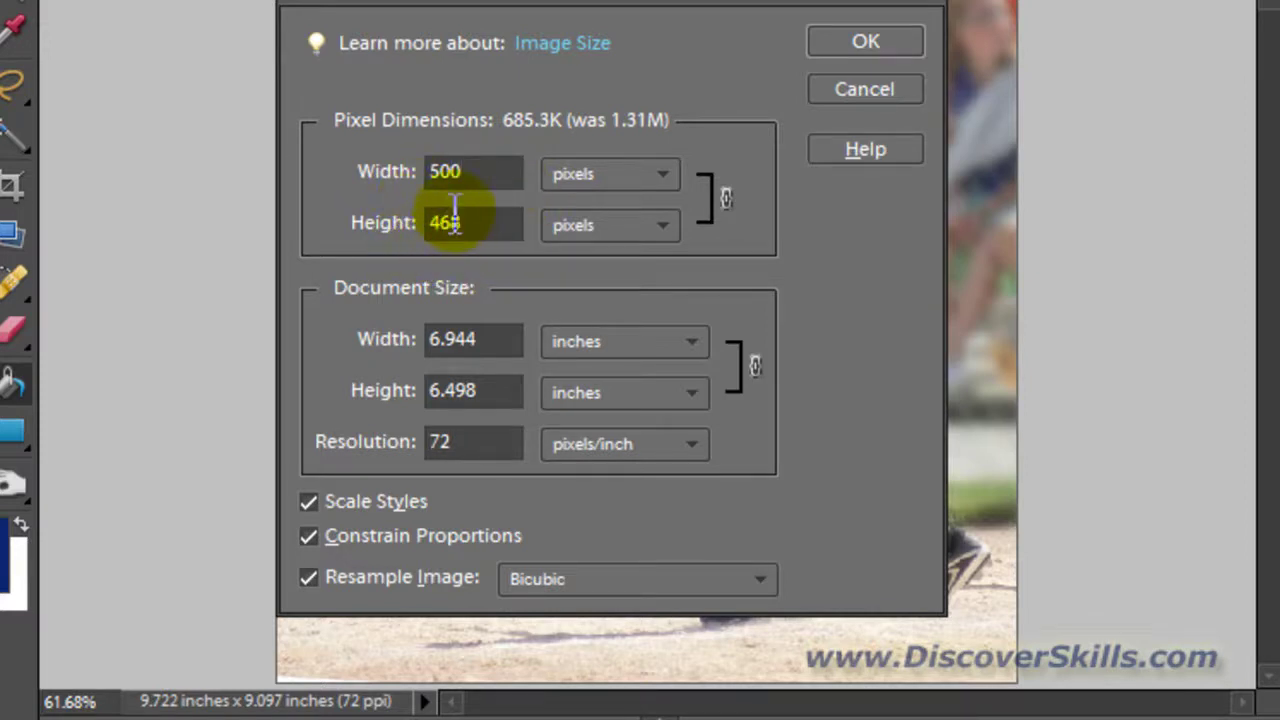
left_click(486, 220)
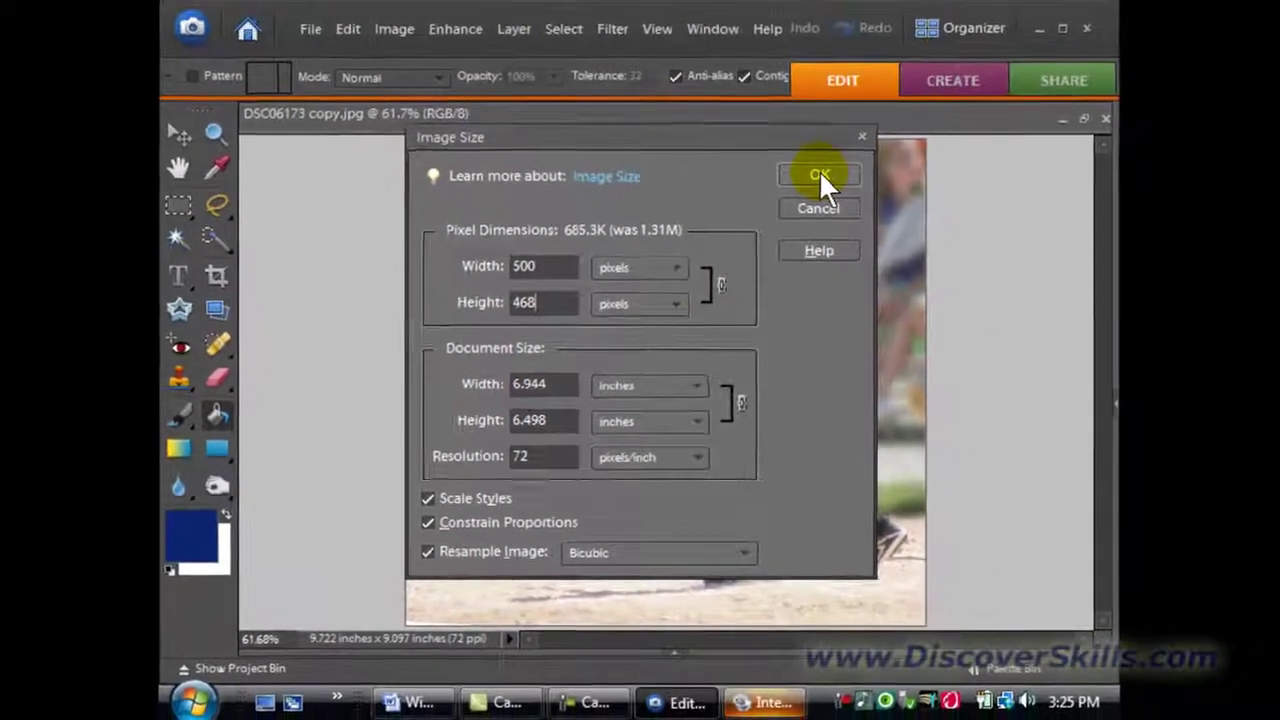
Step: Apply the 500 × 468 resize, copy the whole photo, and minimize its window to show Untitled-1
left_click(847, 97)
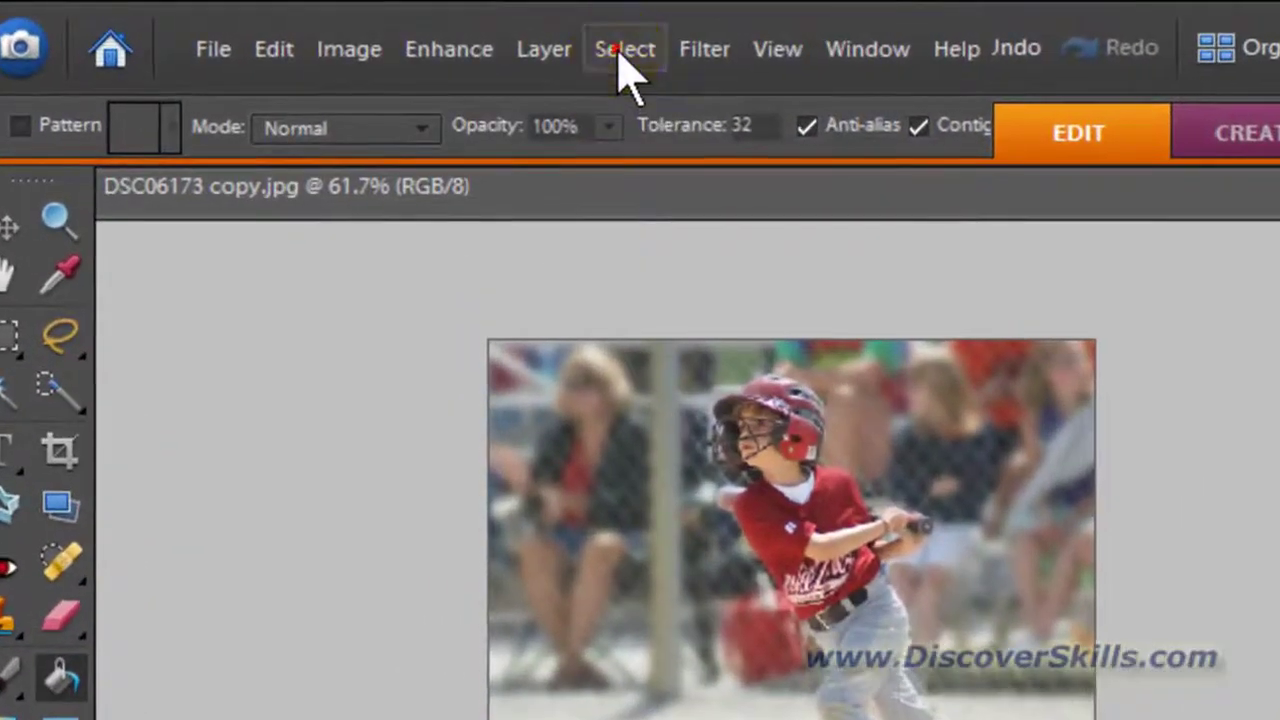
left_click(621, 52)
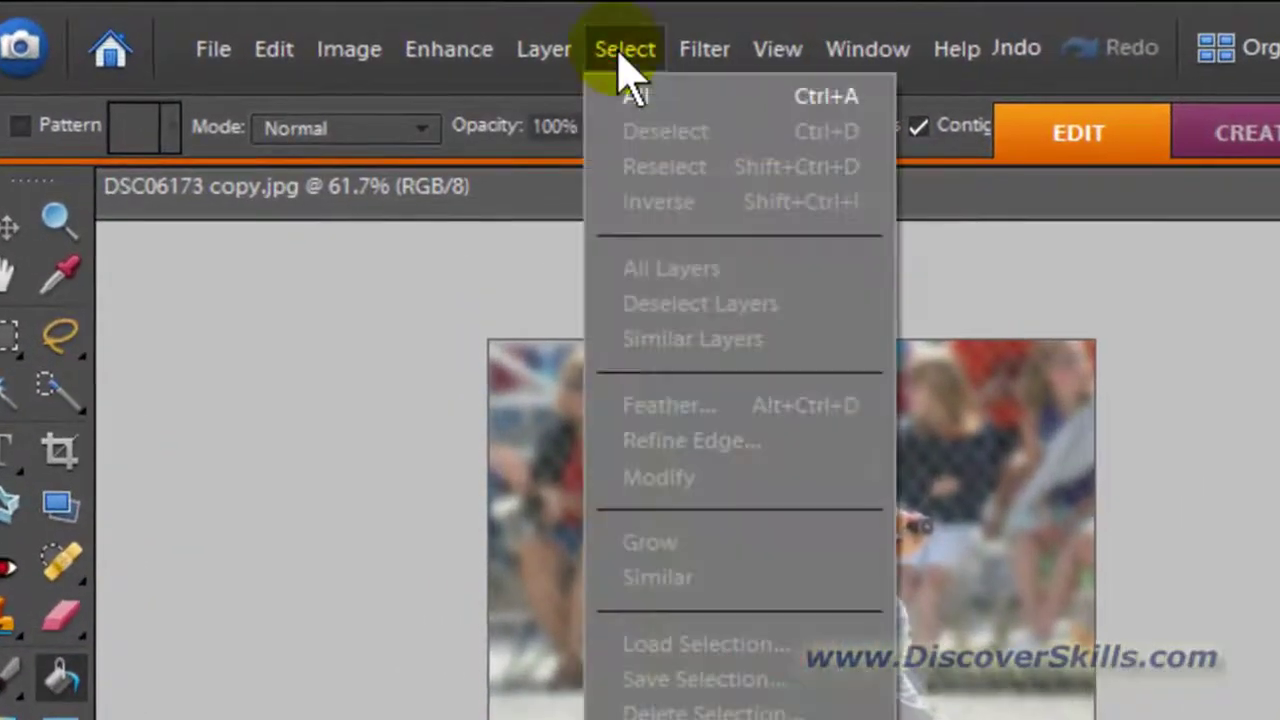
left_click(681, 100)
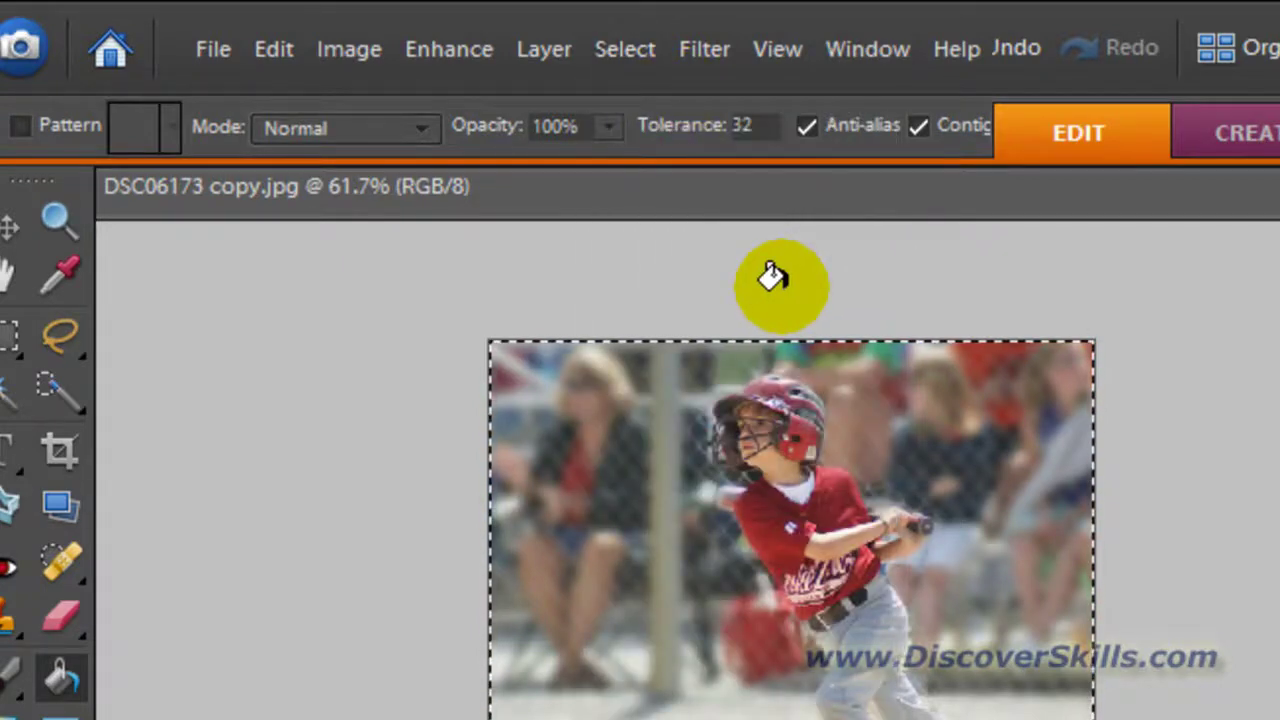
left_click(274, 50)
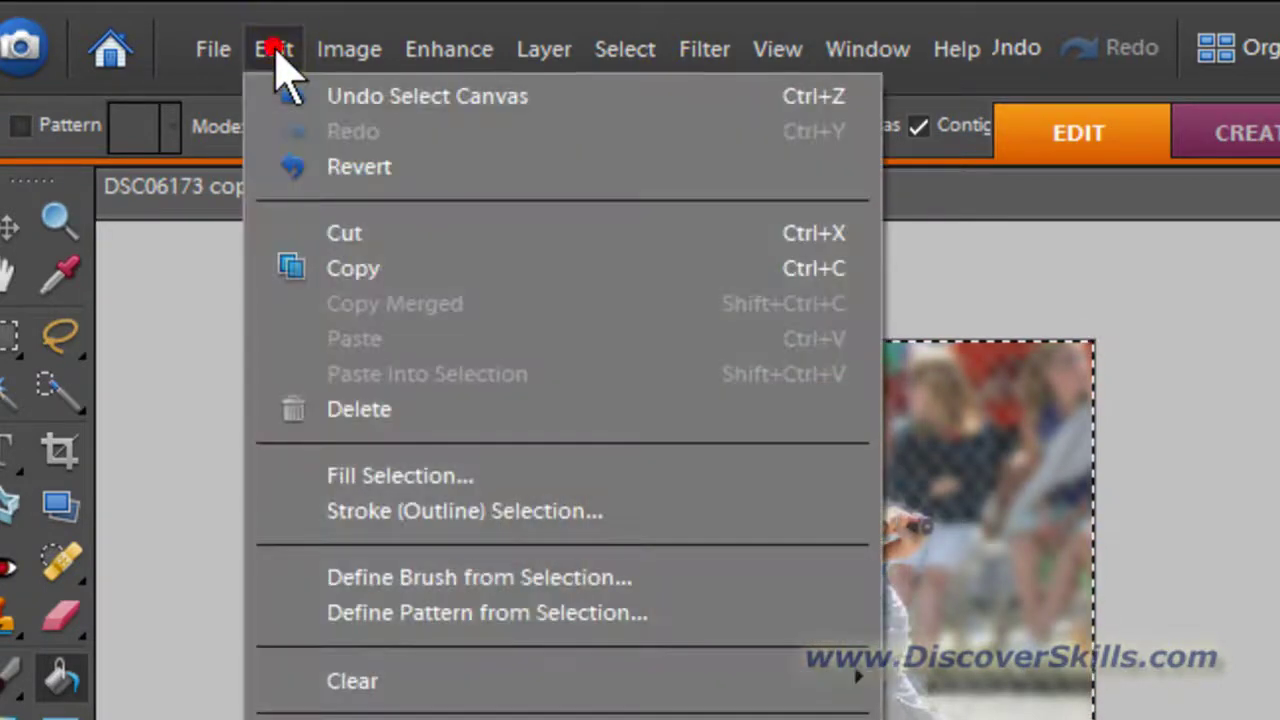
left_click(355, 268)
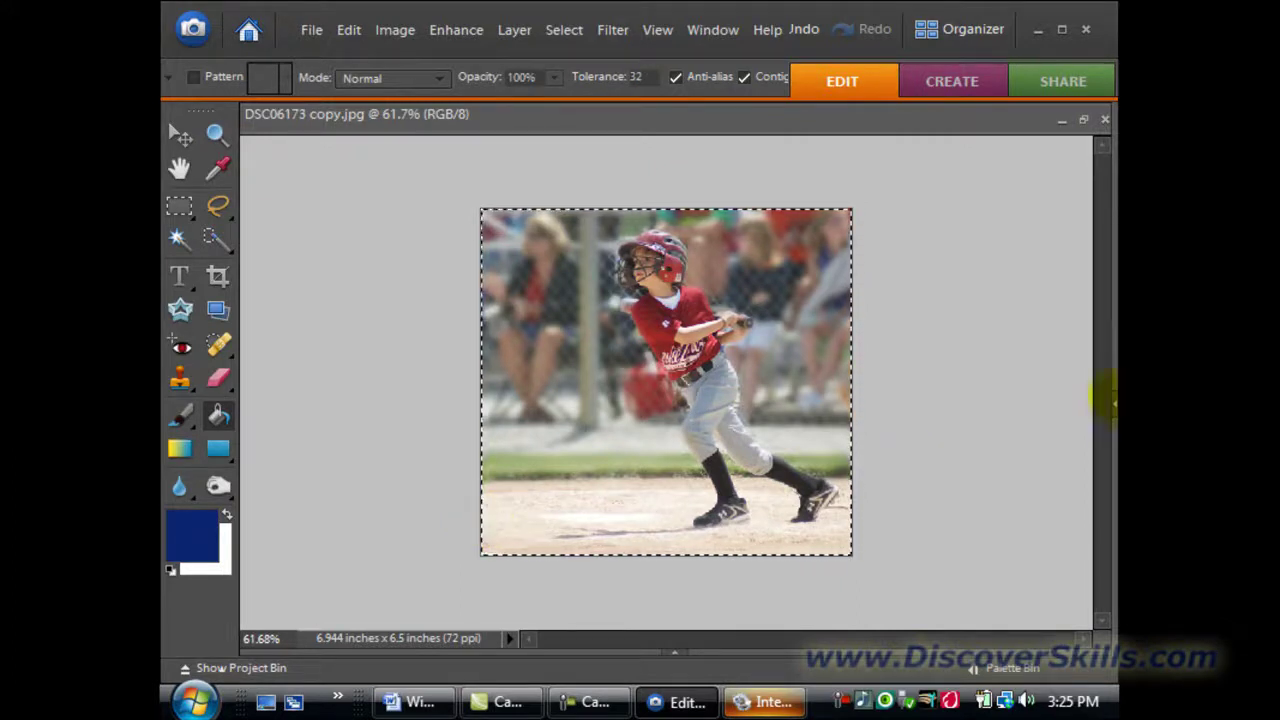
left_click(1063, 119)
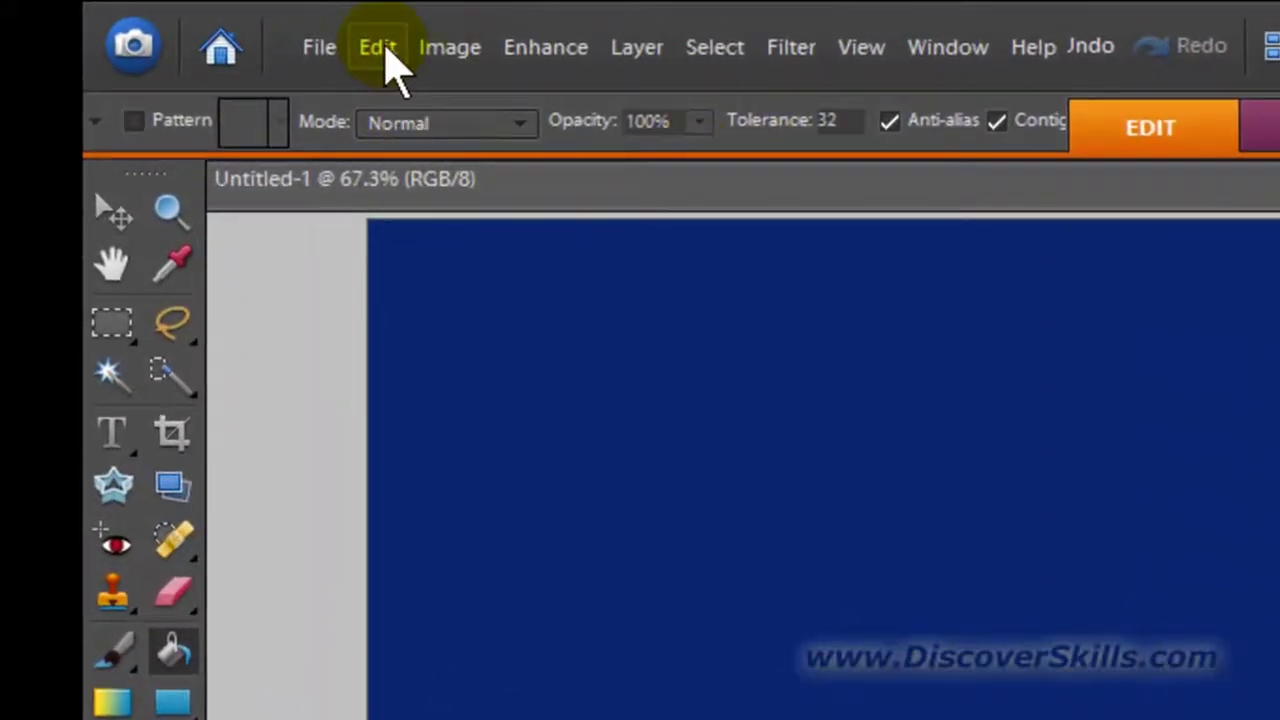
Step: Paste the photo as Layer 1, shrink it by a corner handle, and drag it top-right
left_click(387, 52)
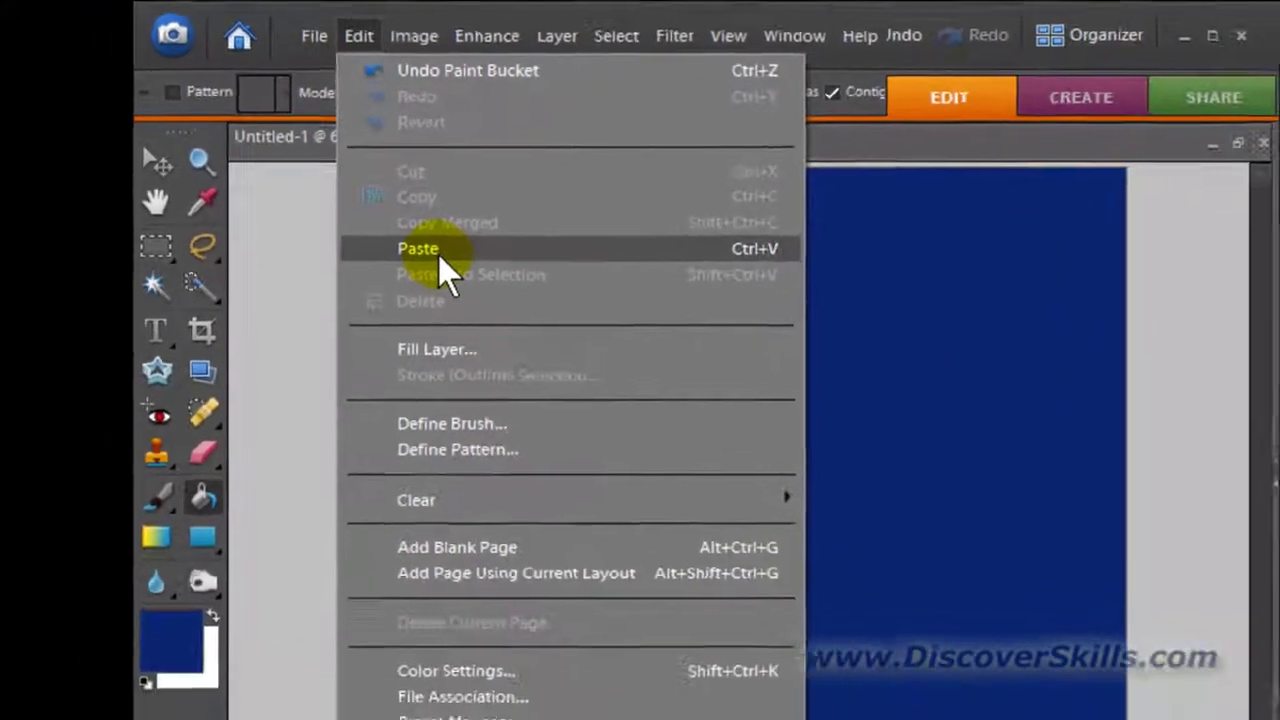
left_click(438, 252)
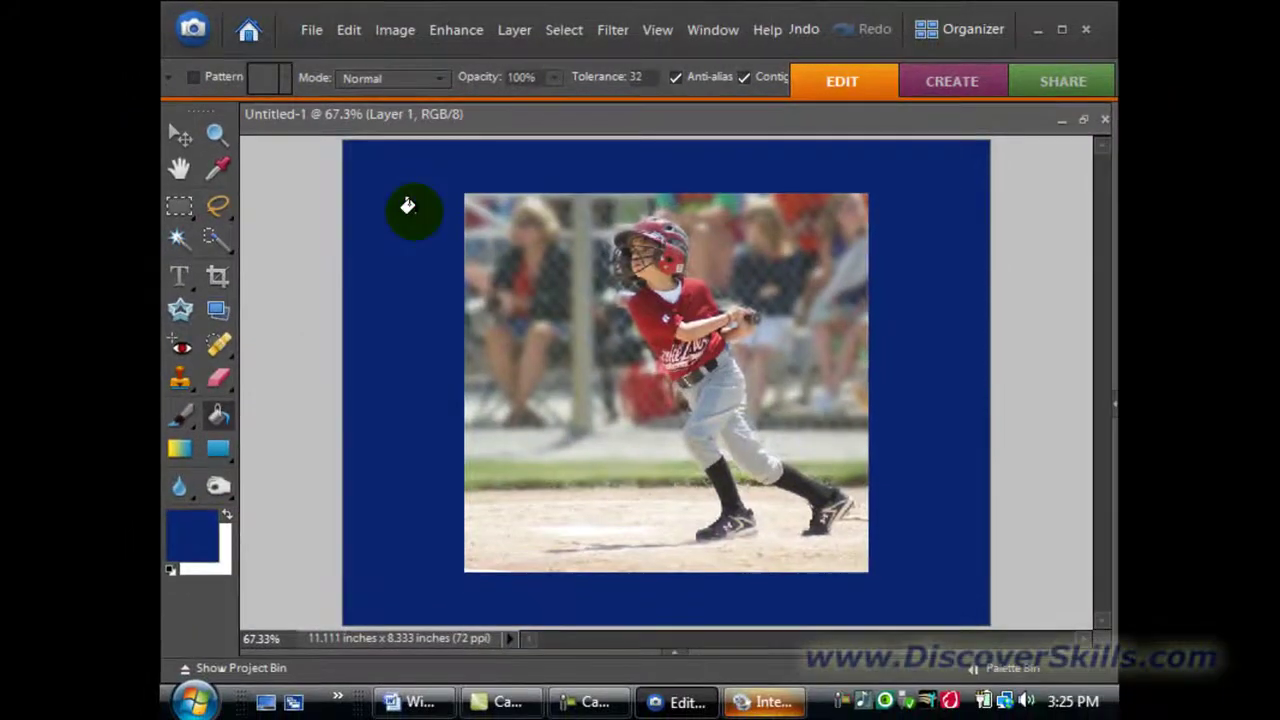
left_click(181, 138)
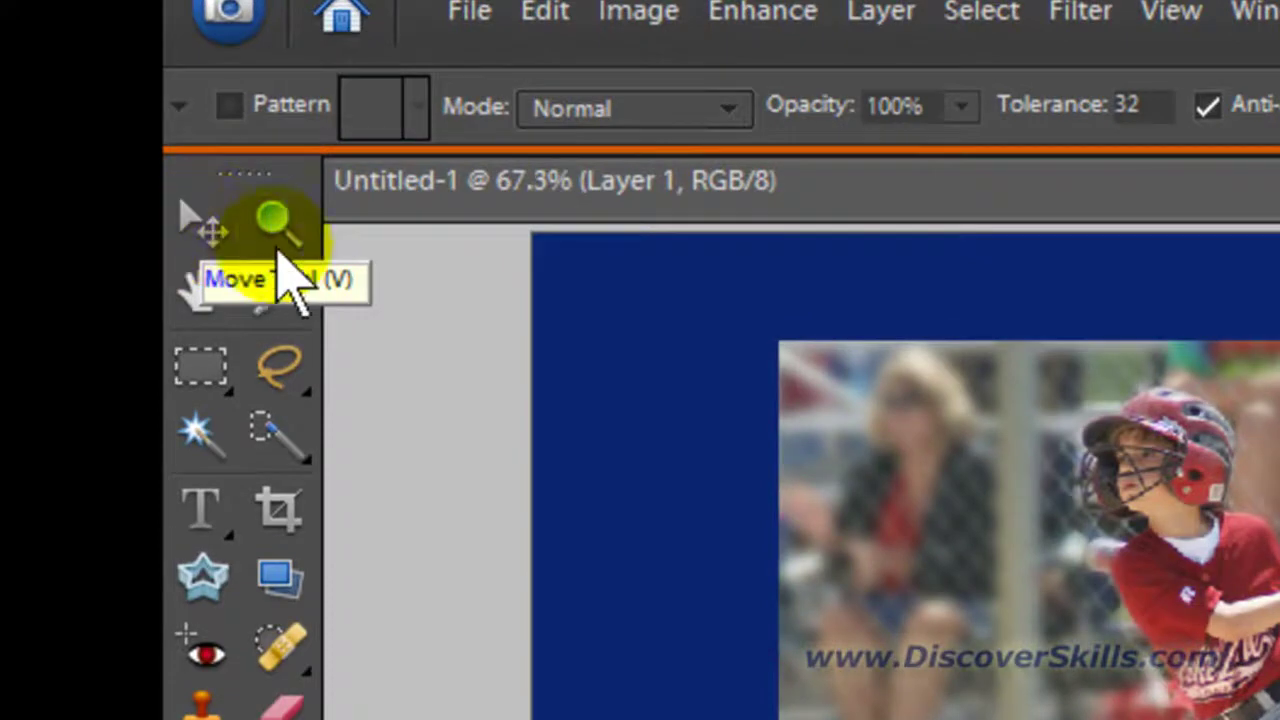
left_click(195, 222)
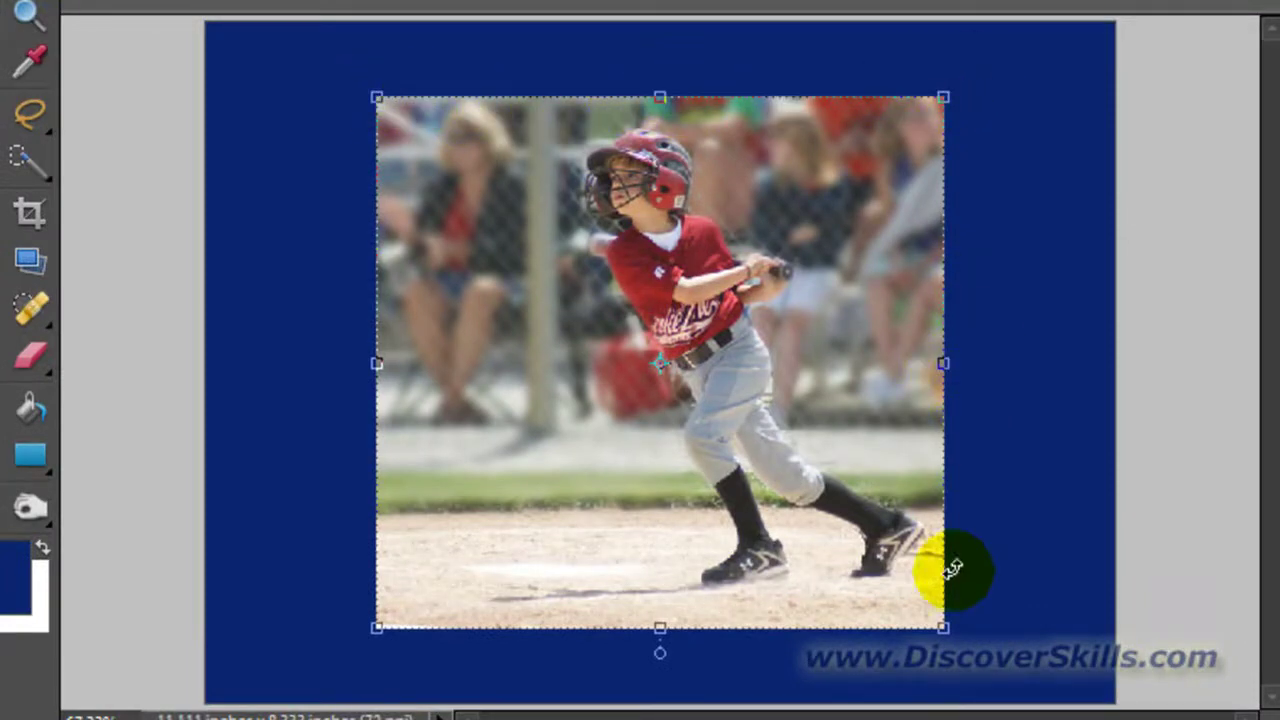
left_click_drag(942, 628, 659, 362)
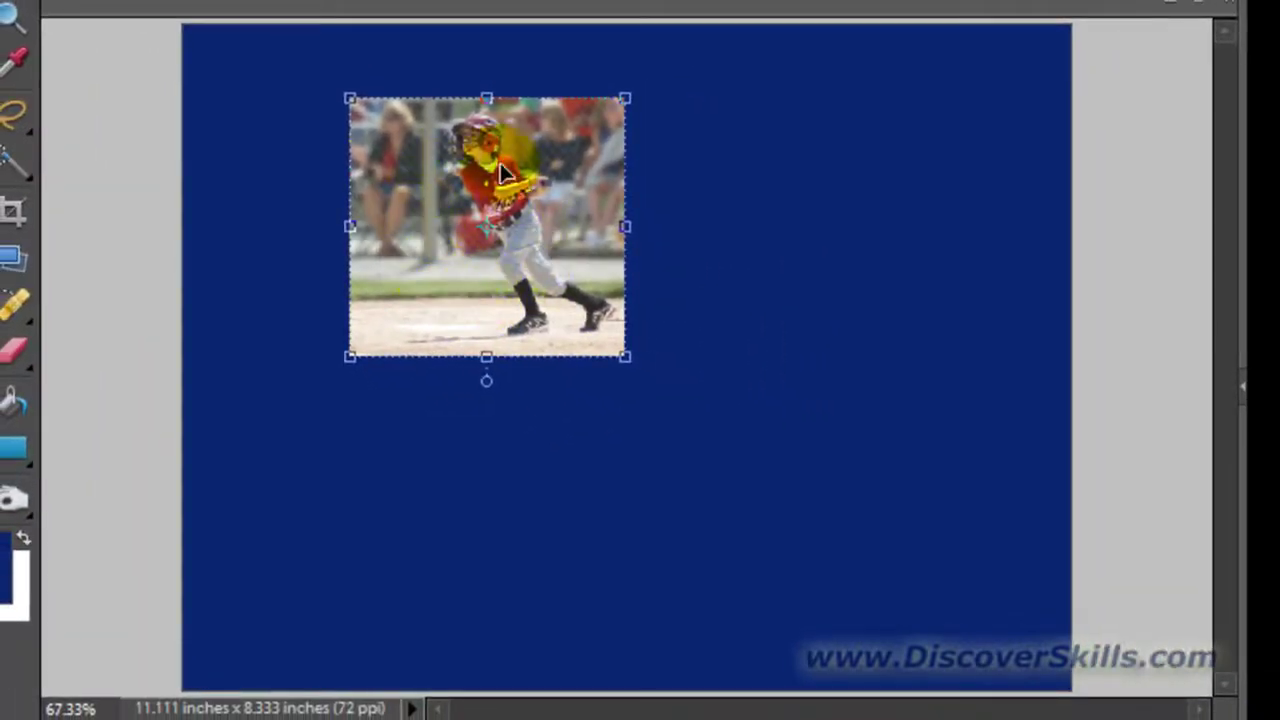
mouse_move(430, 211)
left_mouse_down()
mouse_move(722, 236)
mouse_move(817, 209)
mouse_move(847, 162)
left_mouse_up()
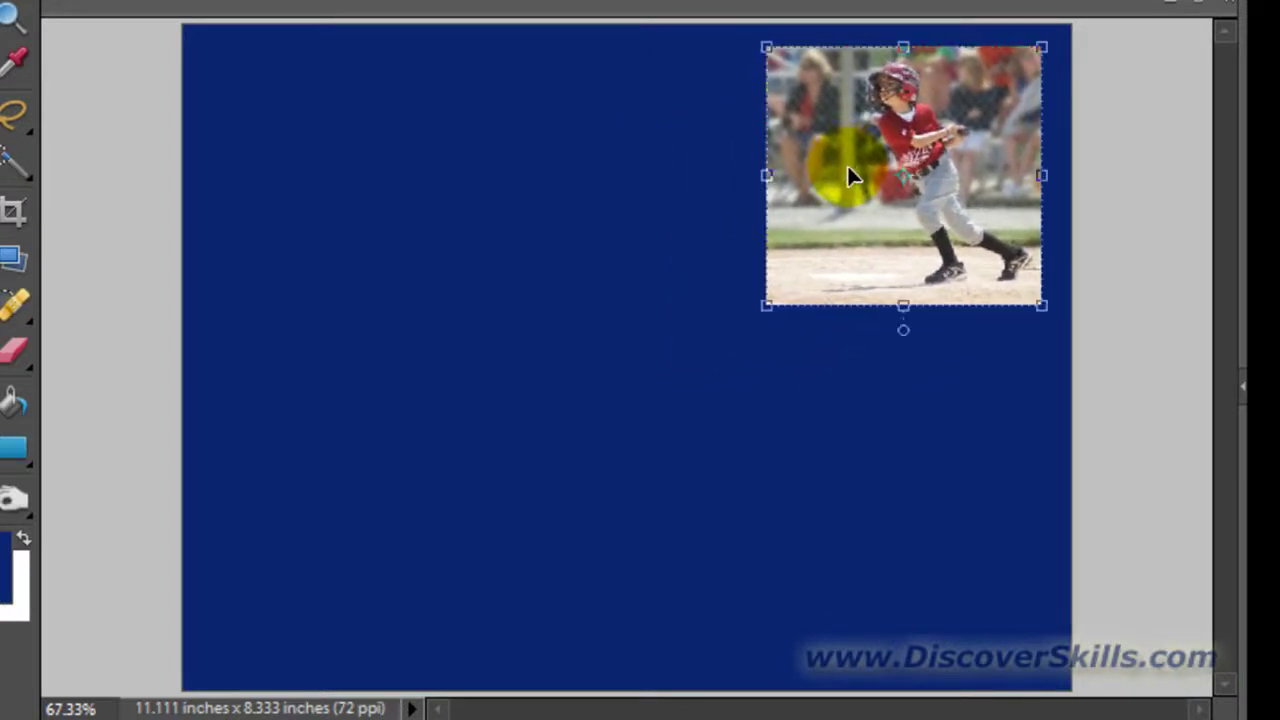
left_click_drag(838, 262, 838, 262)
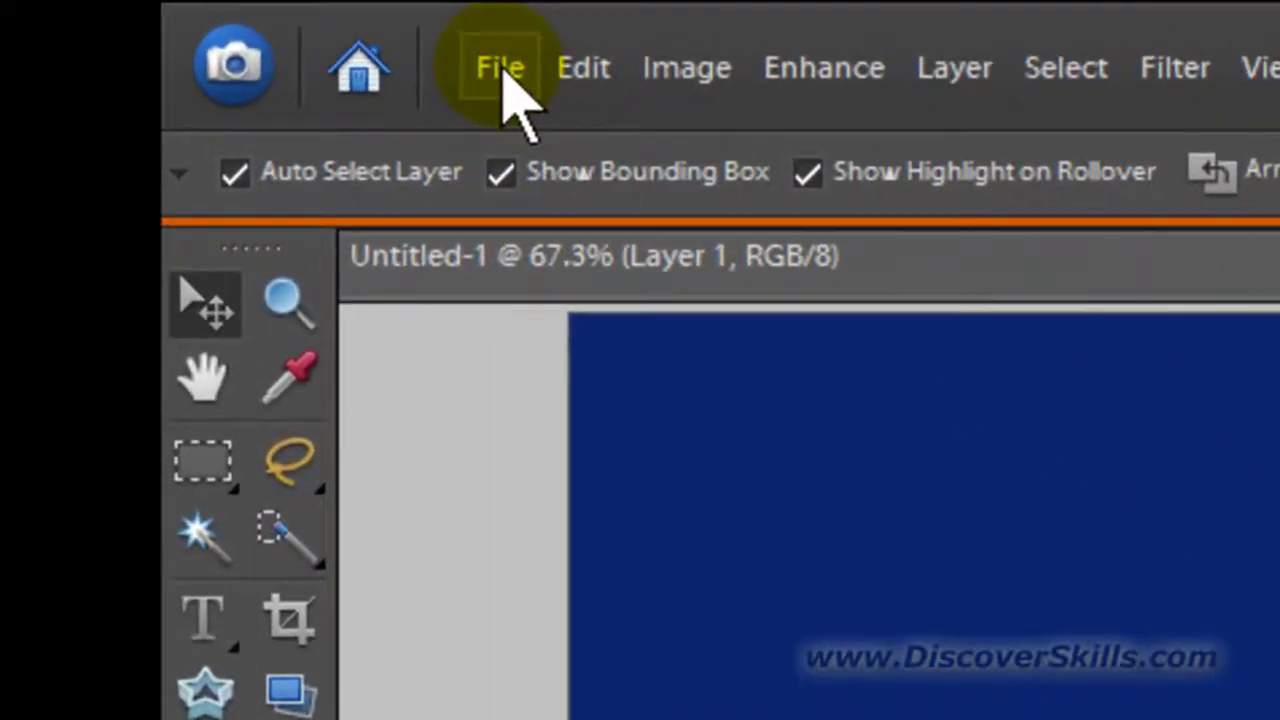
Step: Save As a JPEG named 'jack baseball background' in the 08 - Fall Baseball Game 1 folder
left_click(500, 70)
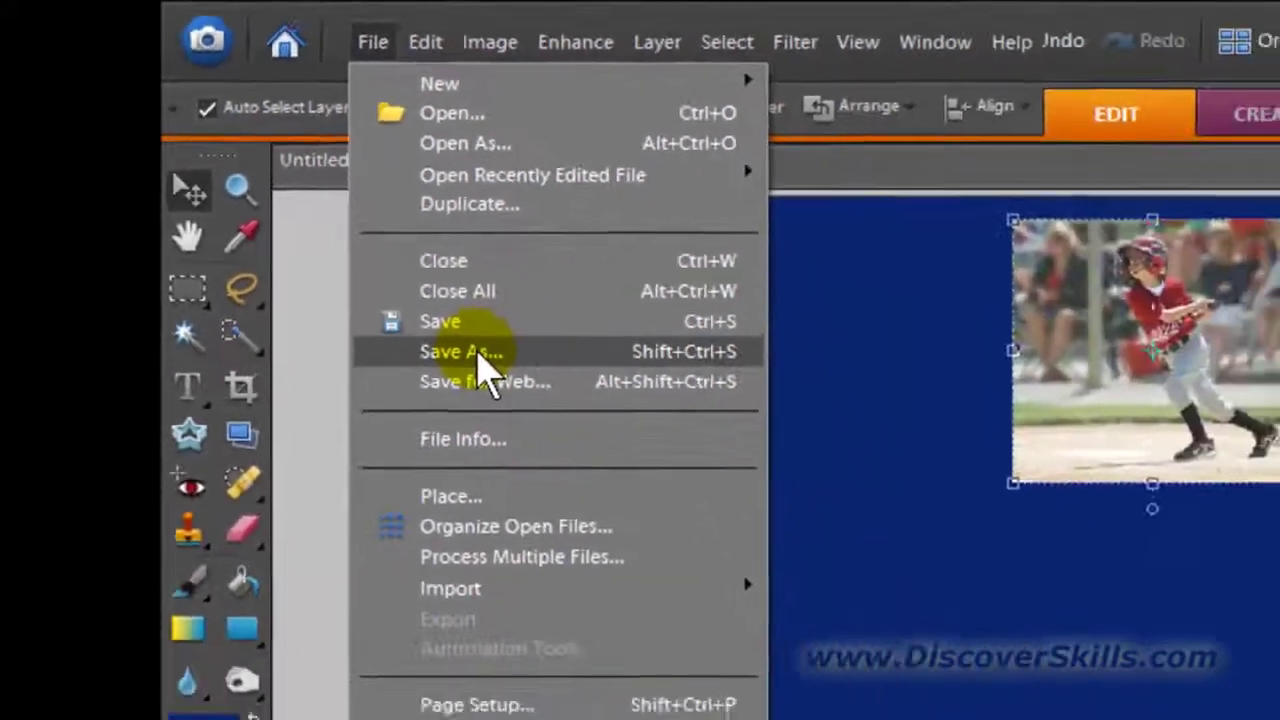
left_click(477, 350)
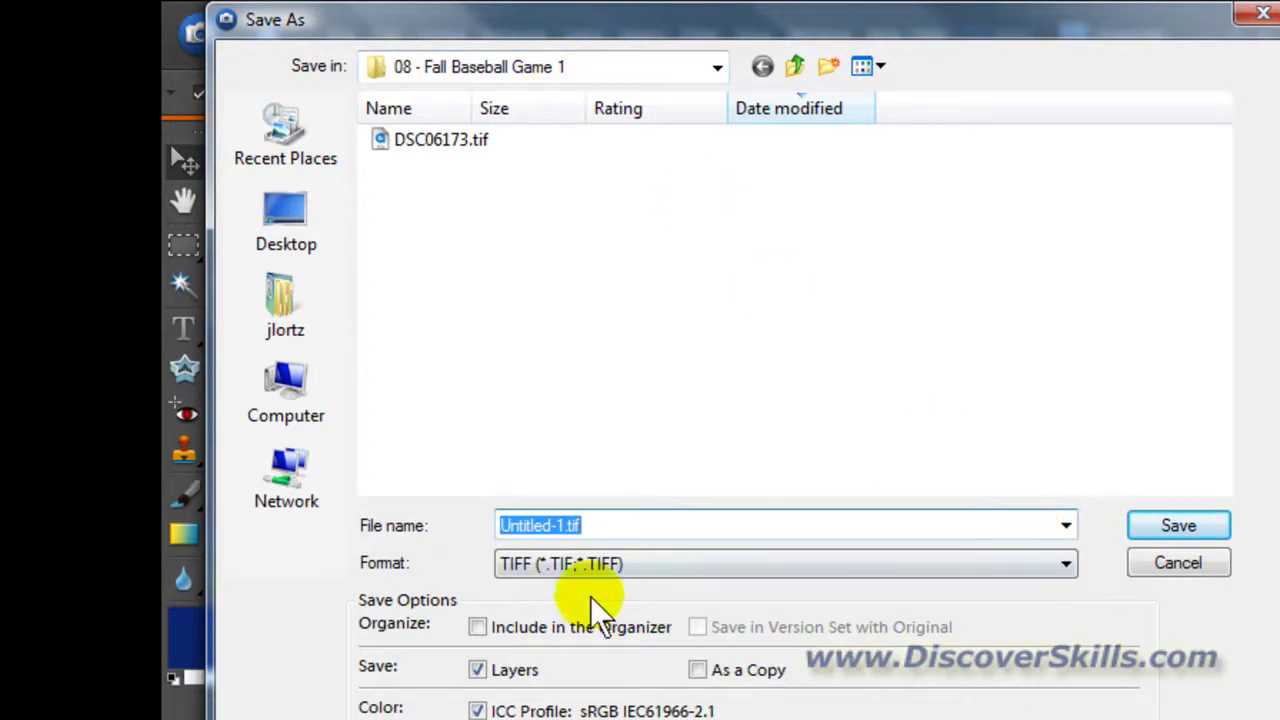
left_click(1069, 564)
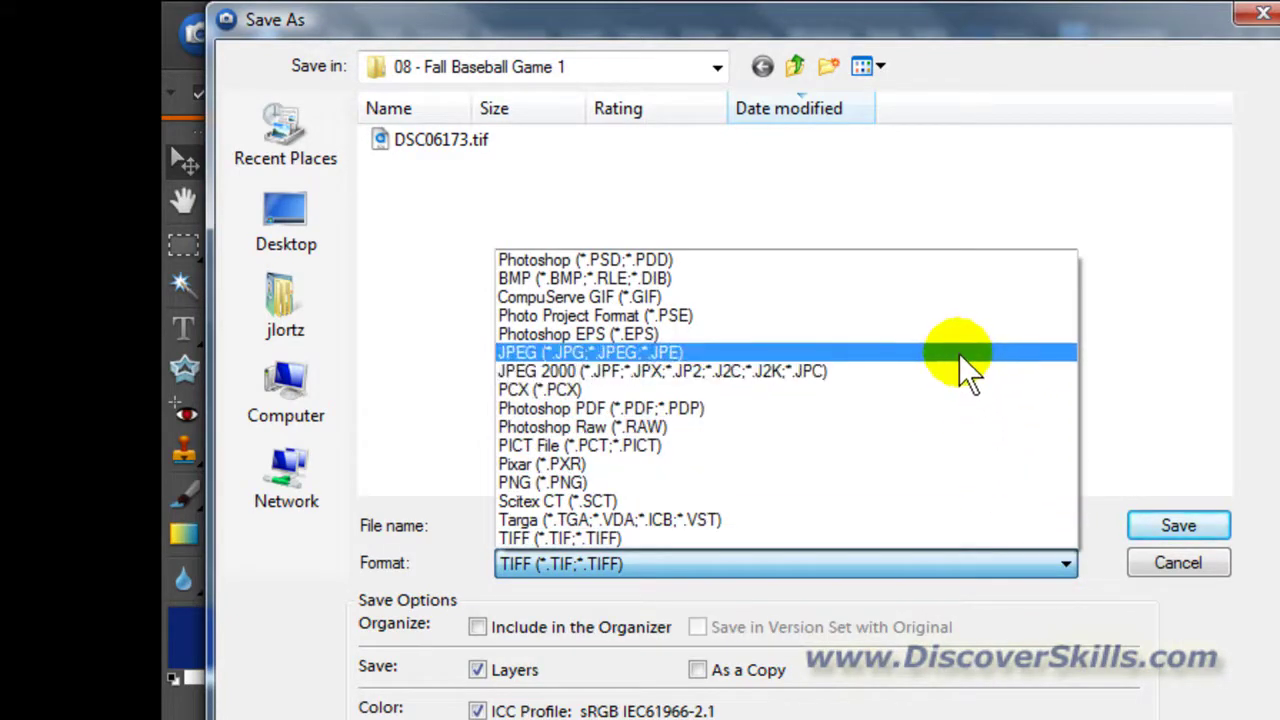
left_click(959, 354)
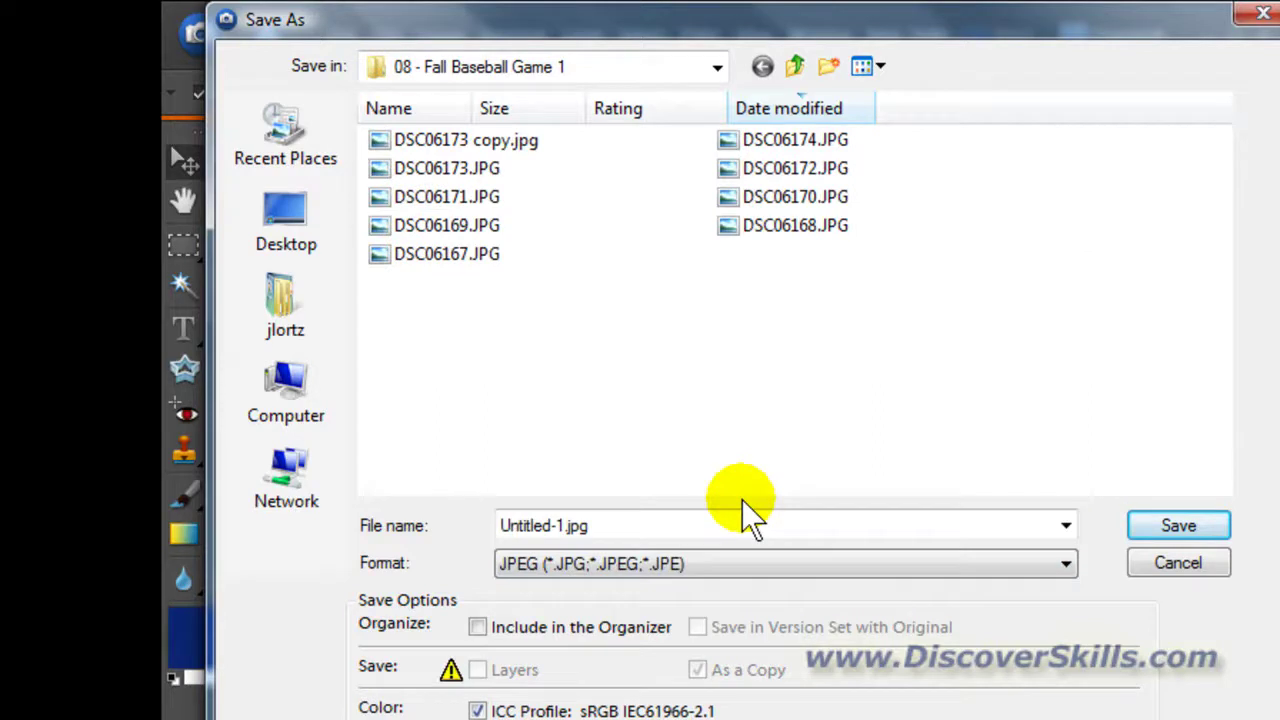
double_click(620, 526)
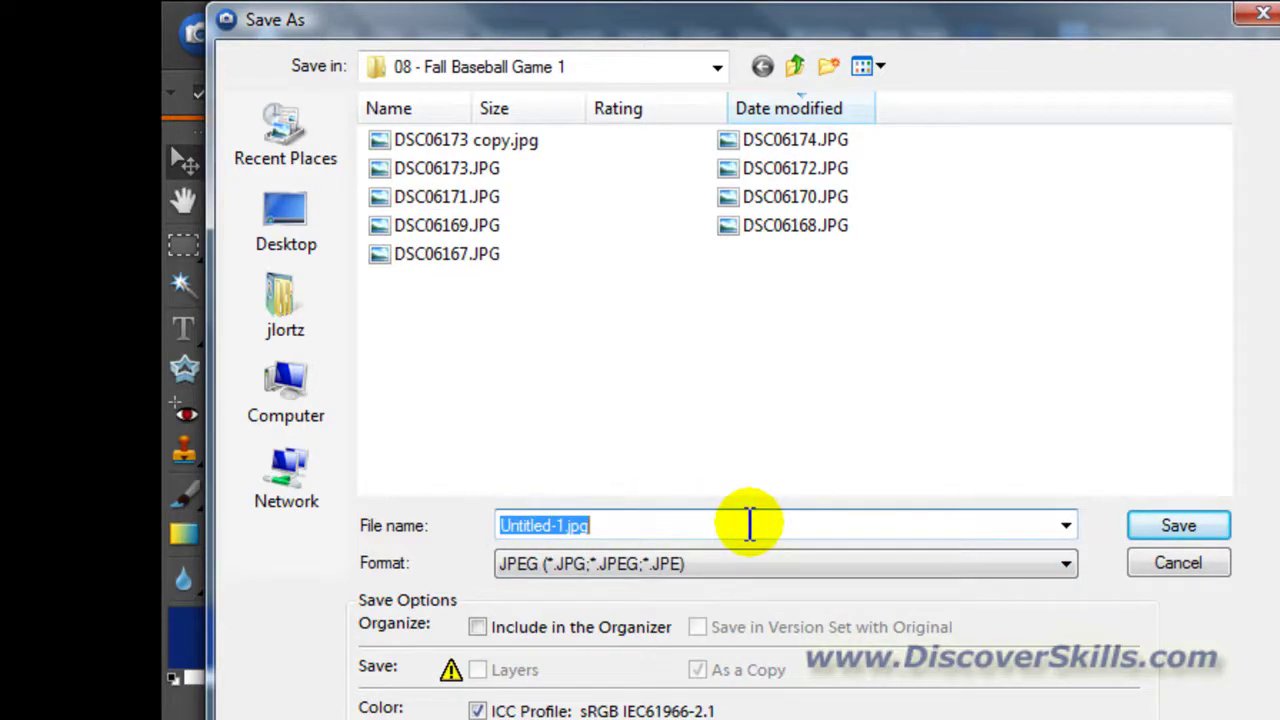
type("jack")
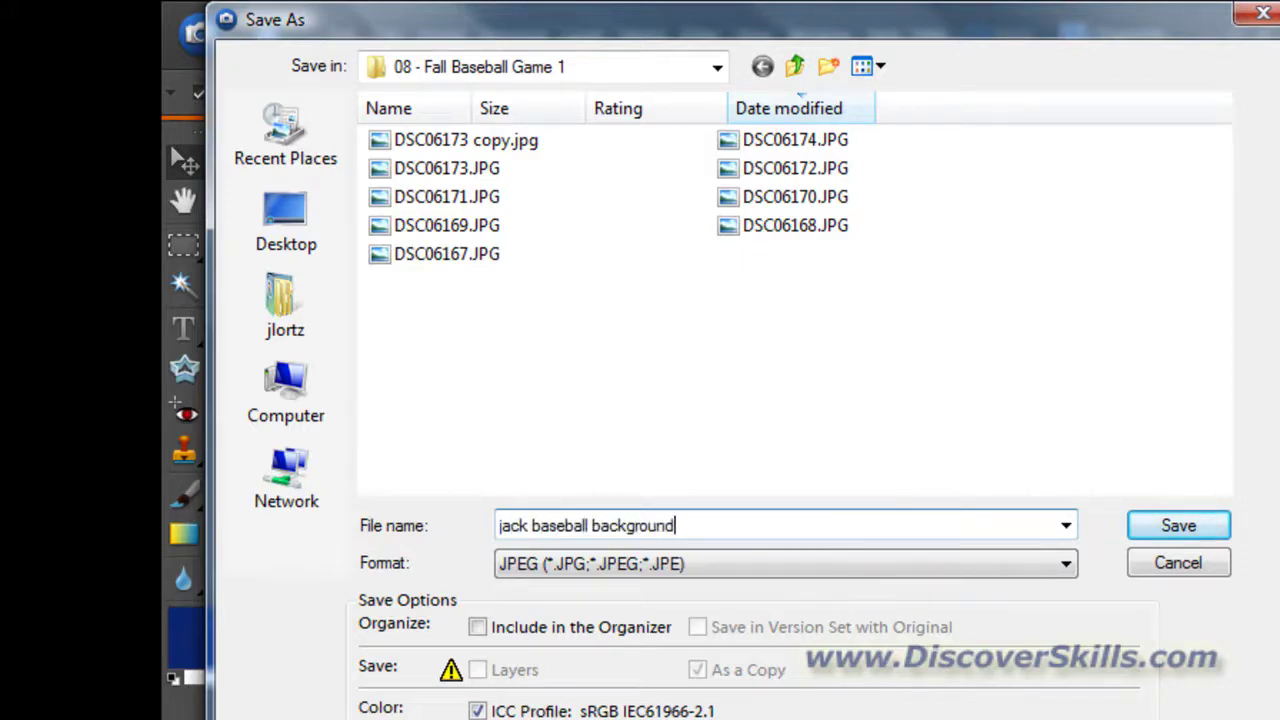
type(" baseball background")
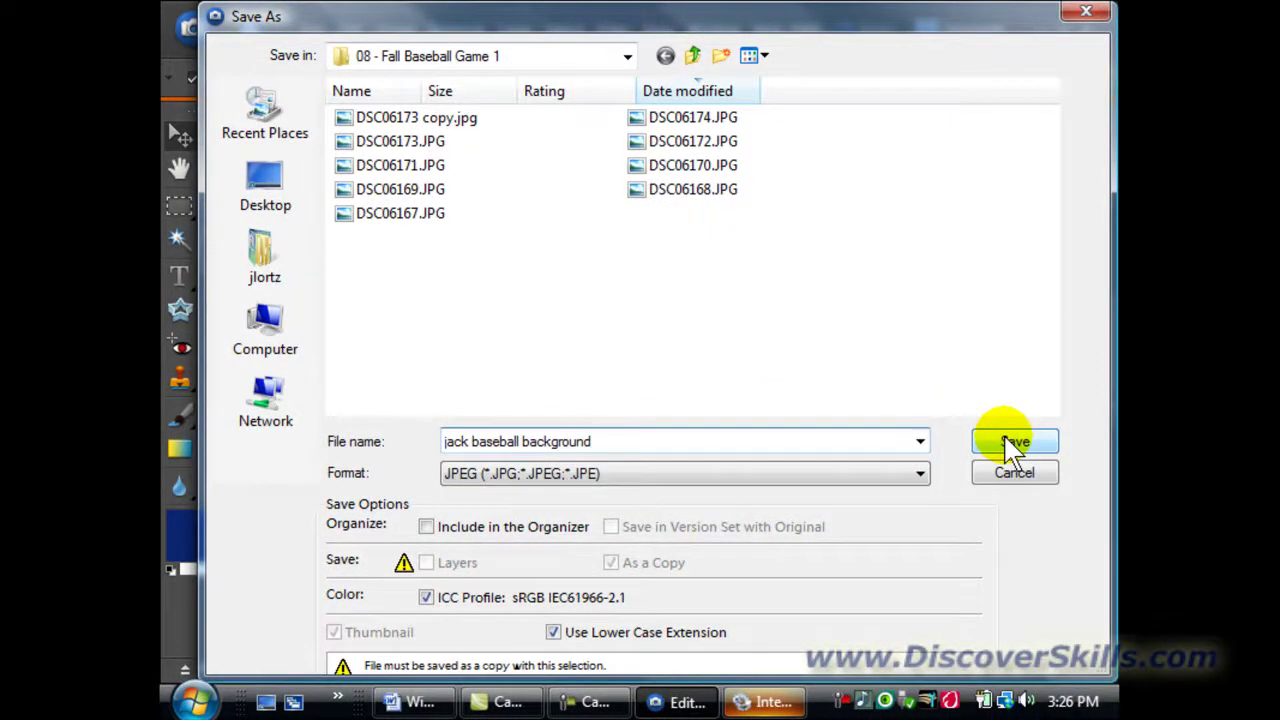
left_click(1015, 443)
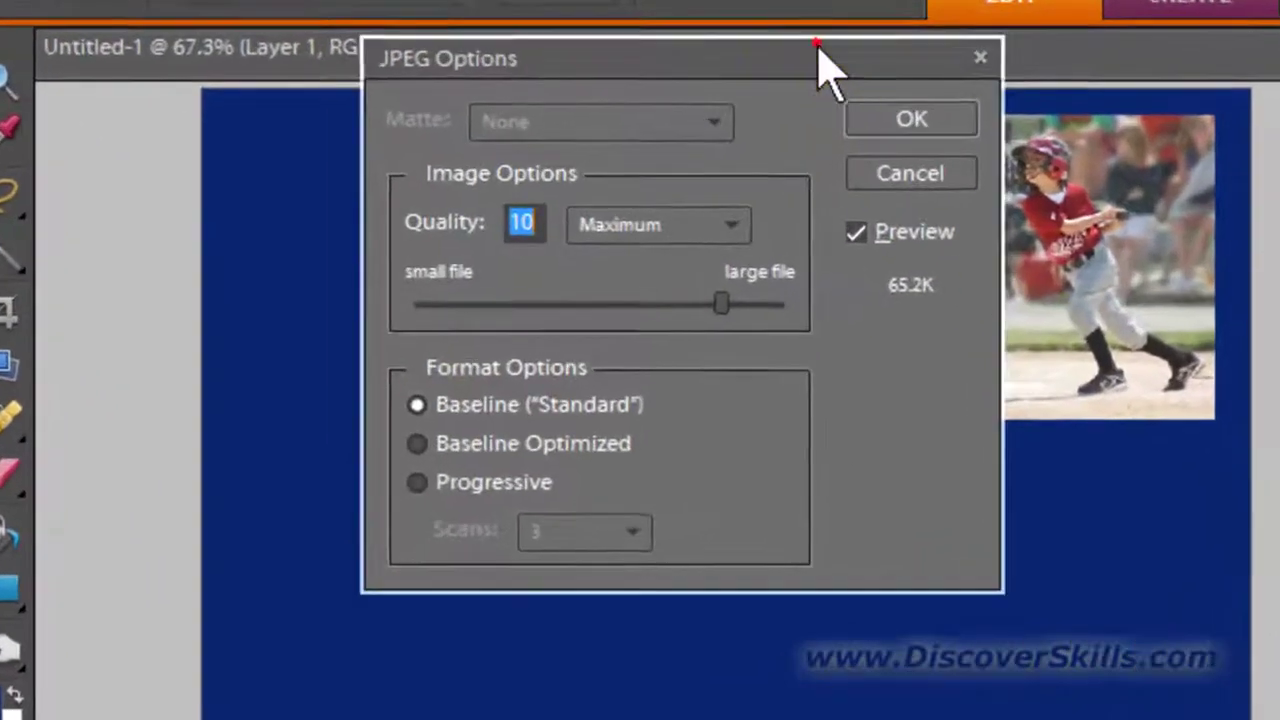
Step: Set JPEG Options quality to Medium and confirm the save
left_click_drag(818, 48, 772, 172)
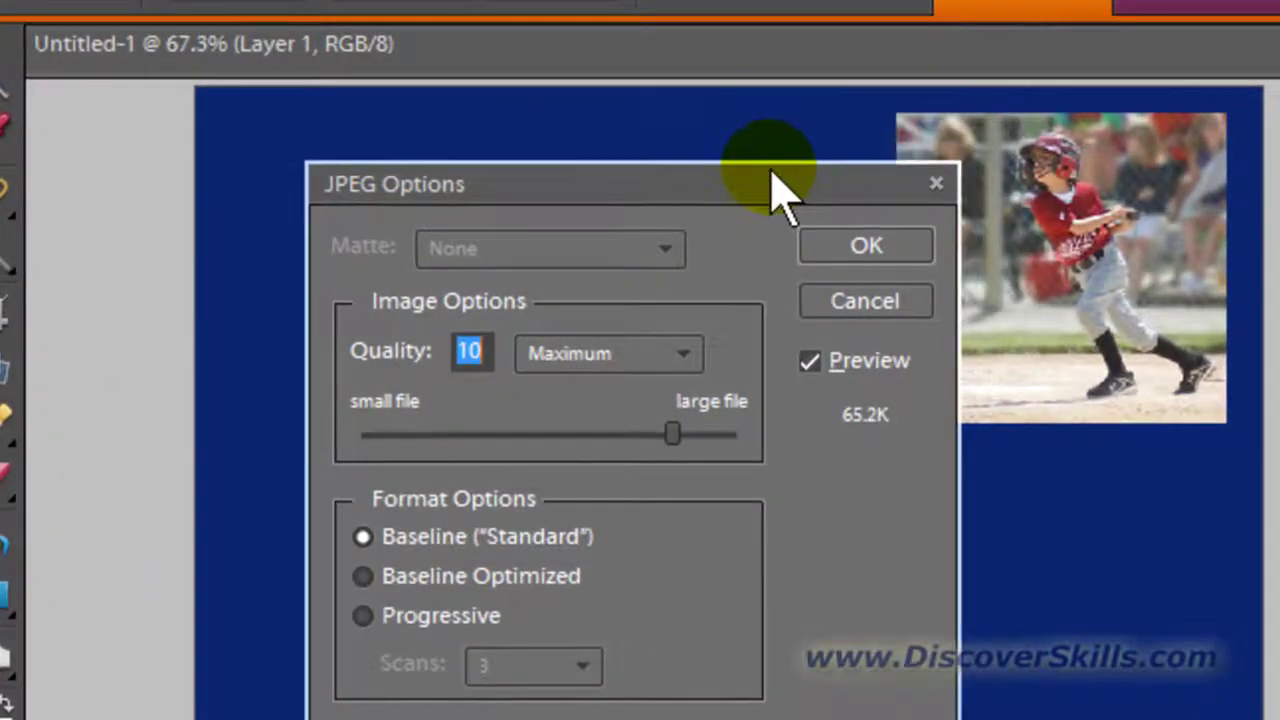
left_click(690, 351)
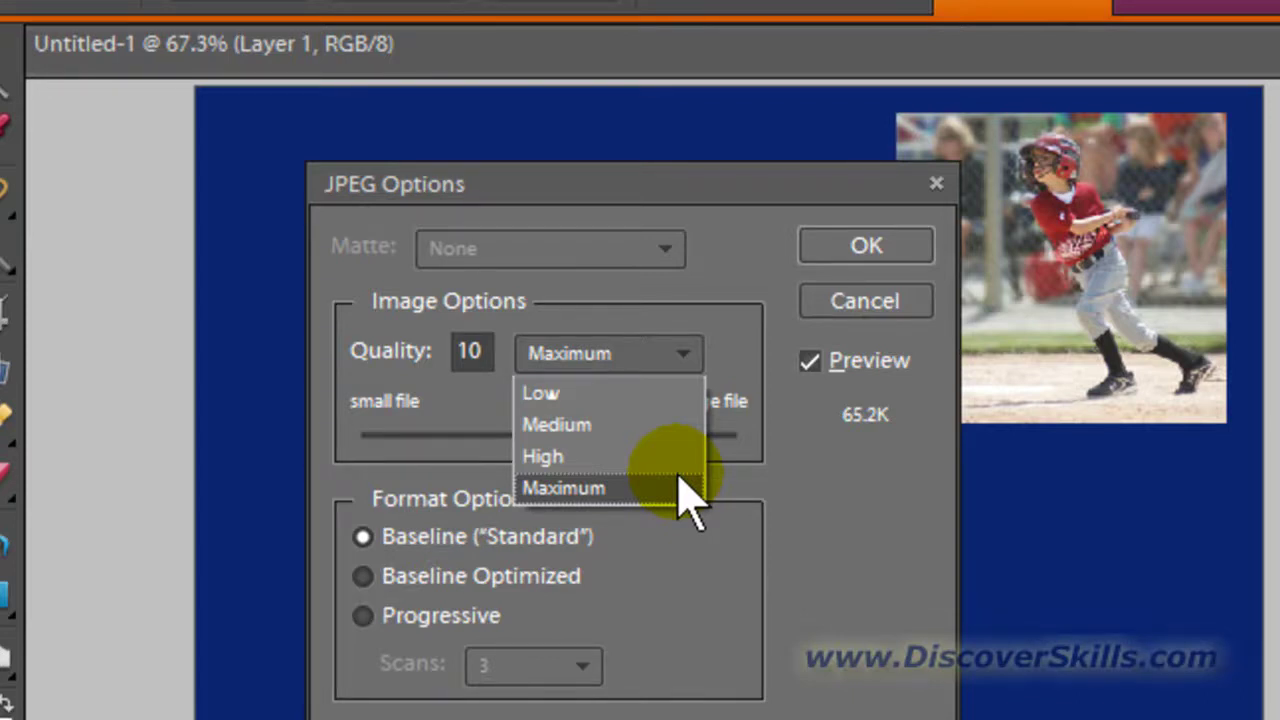
left_click(666, 424)
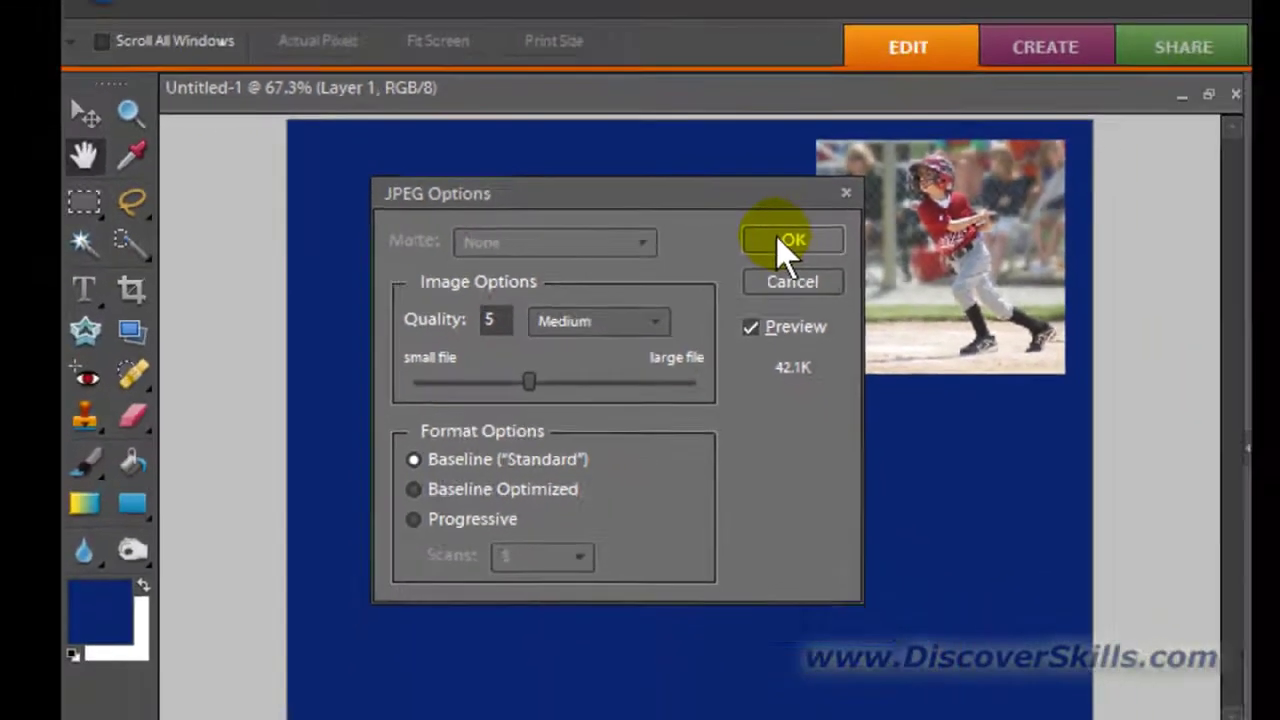
left_click(845, 246)
key("v")
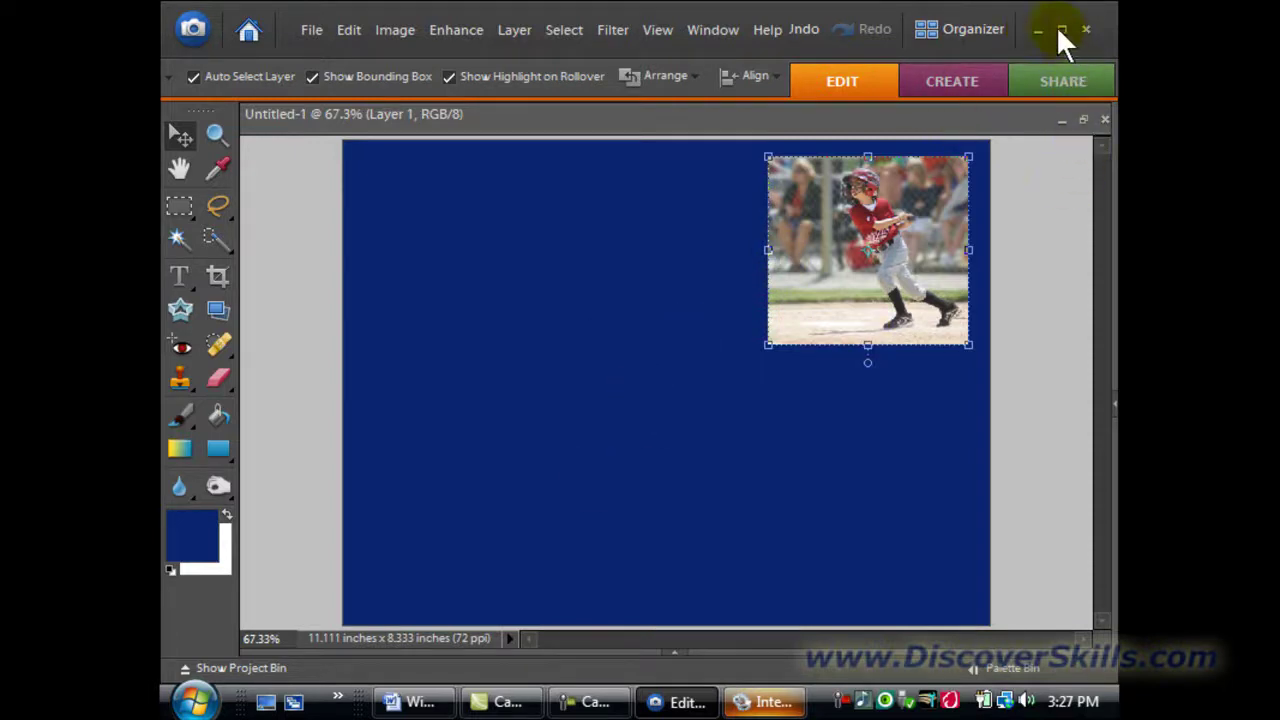
Step: Minimize Elements and reach Desktop Background through the desktop's Personalize menu
left_click(1031, 26)
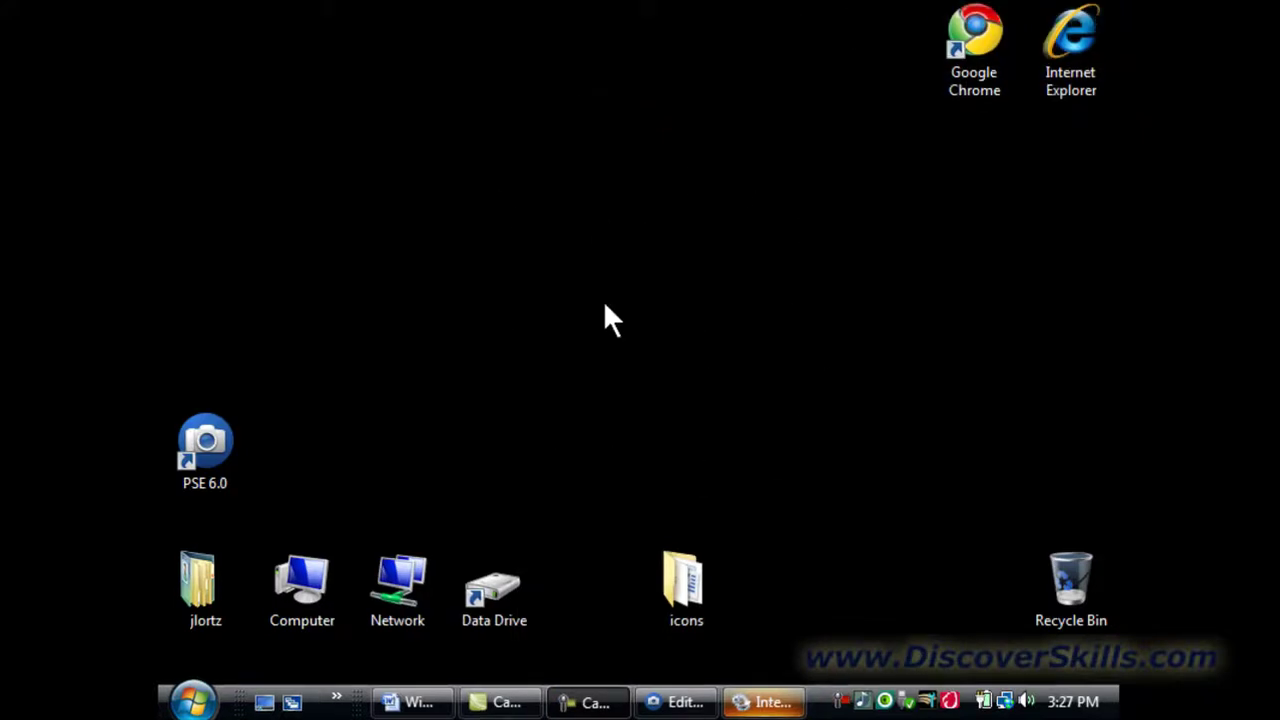
right_click(427, 95)
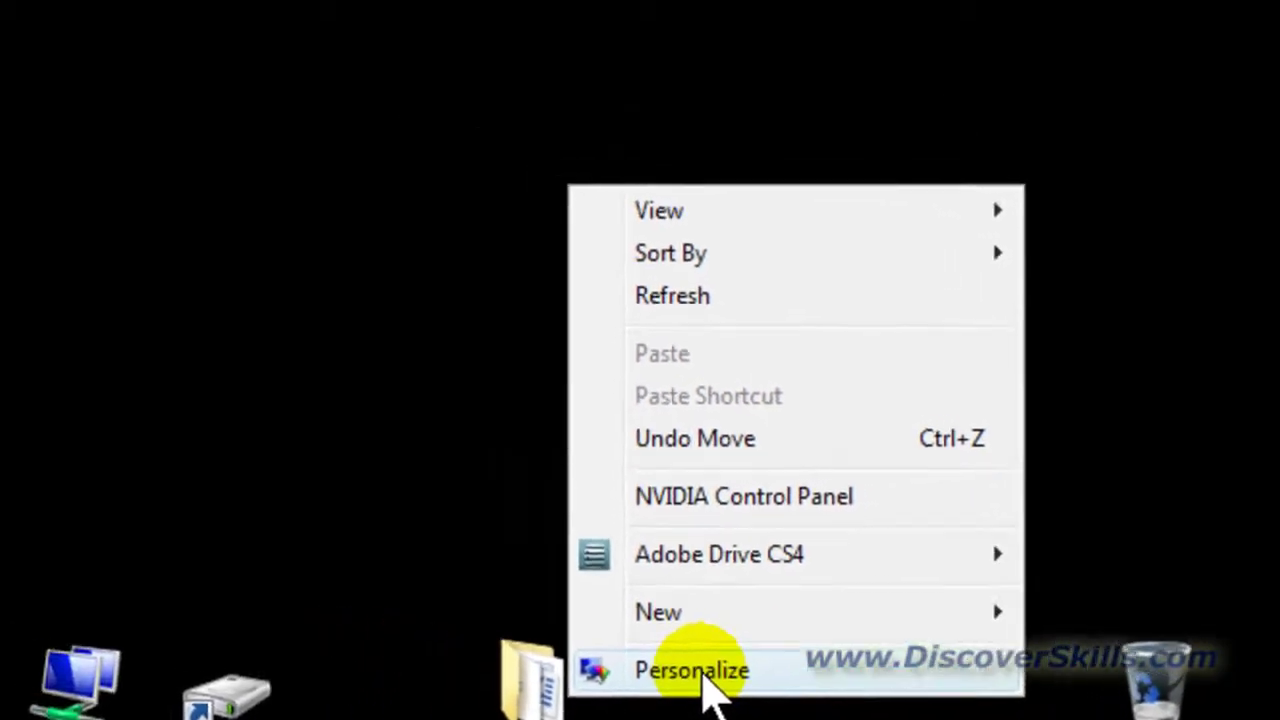
left_click(840, 697)
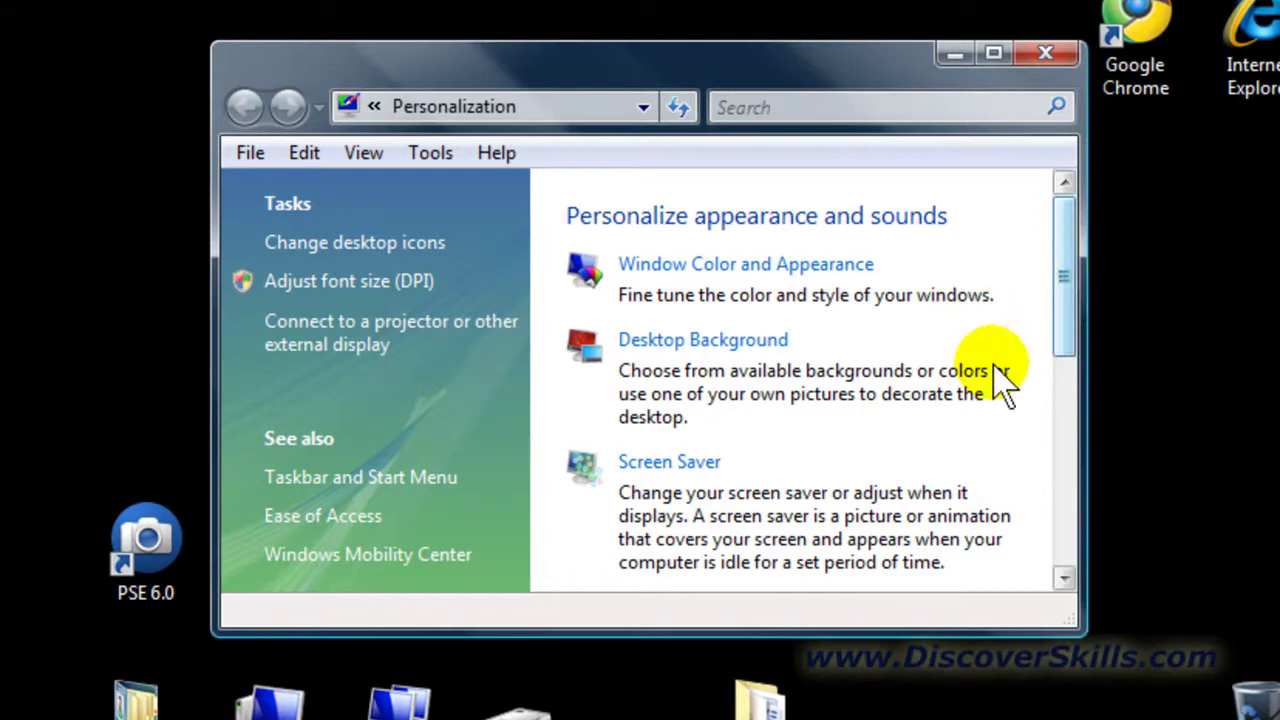
left_click(693, 341)
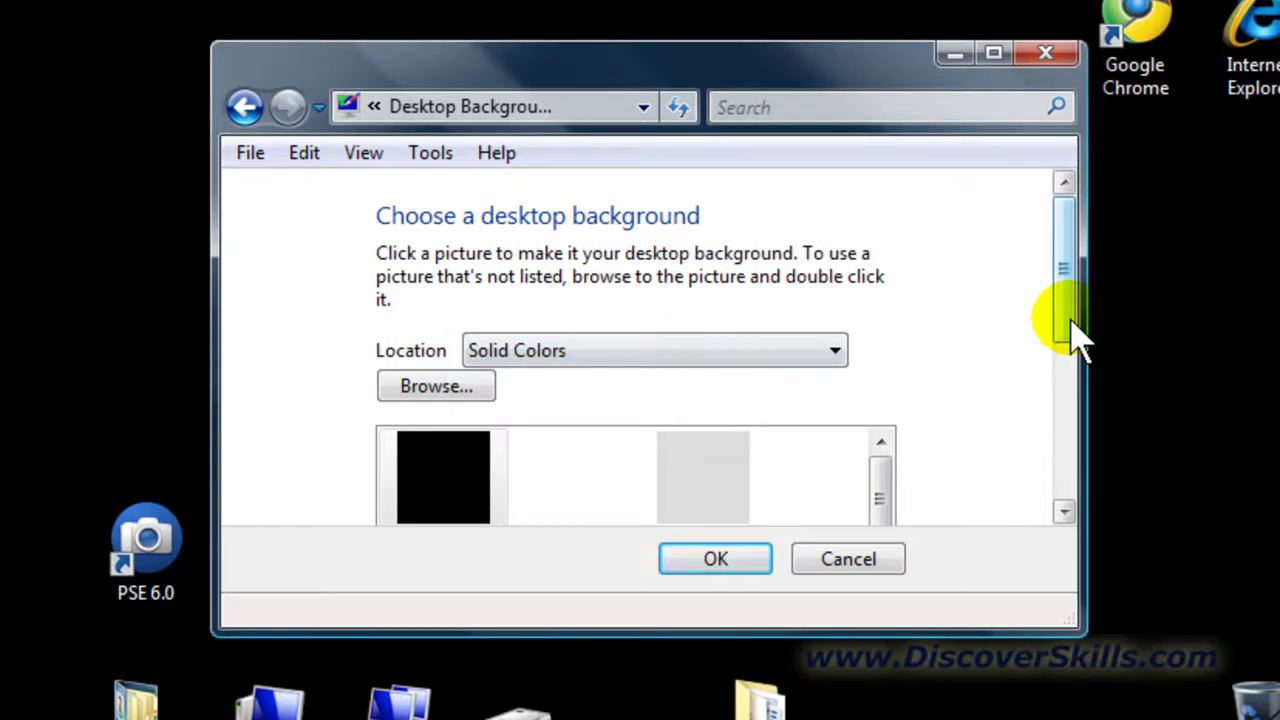
mouse_move(1075, 340)
left_mouse_down()
mouse_move(1078, 428)
mouse_move(1076, 320)
left_mouse_up()
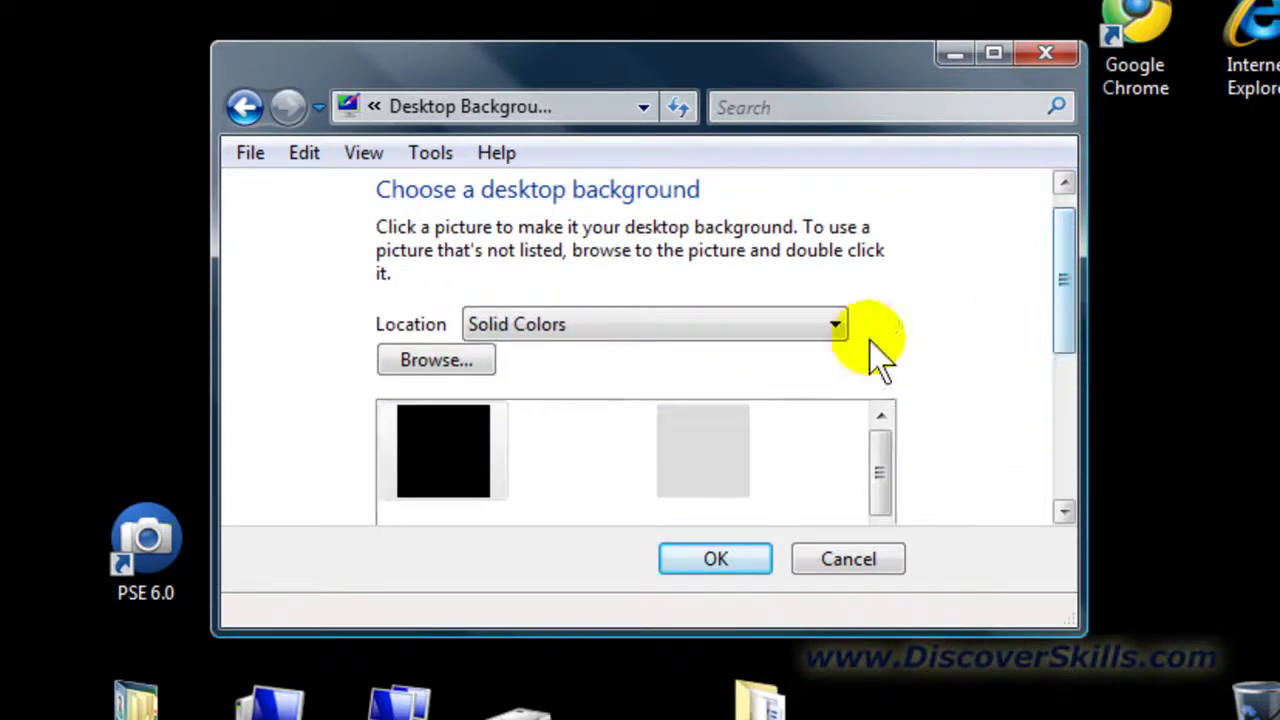
Step: Set the saved baseball JPEG from 2009 > 08 - Fall Baseball Game 1 as the desktop background
left_click(434, 364)
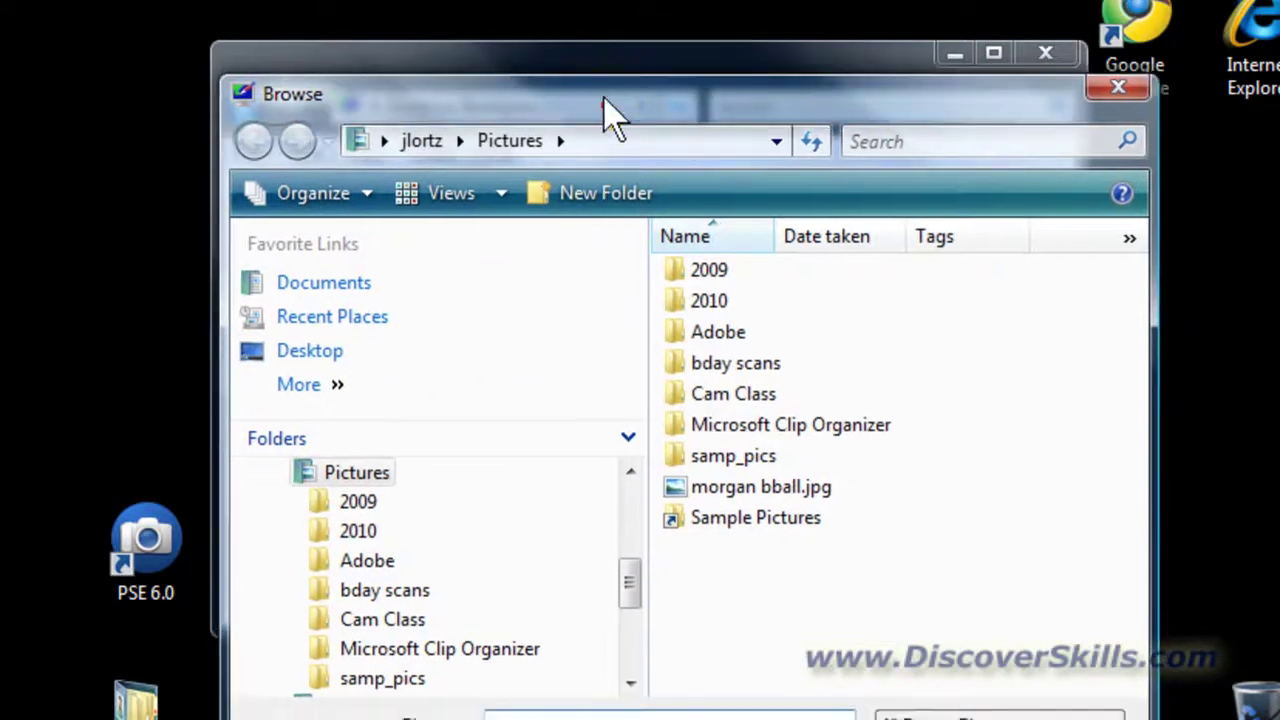
left_click(355, 492)
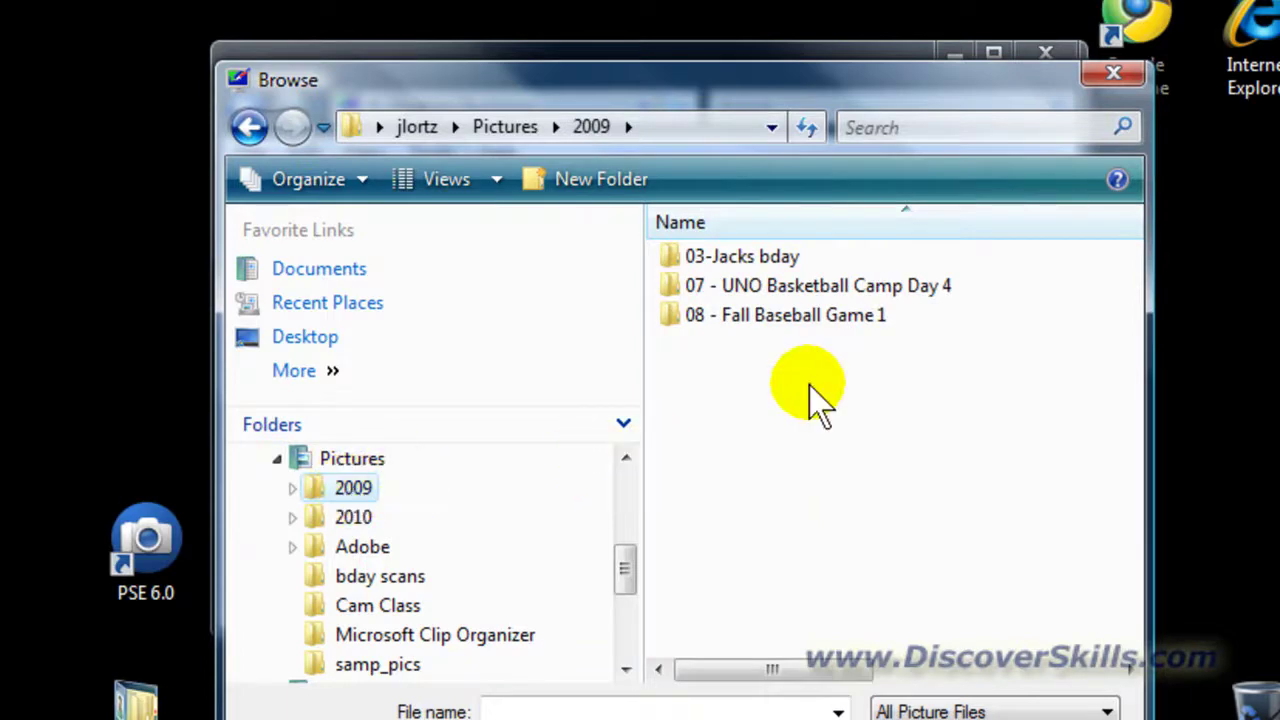
double_click(758, 316)
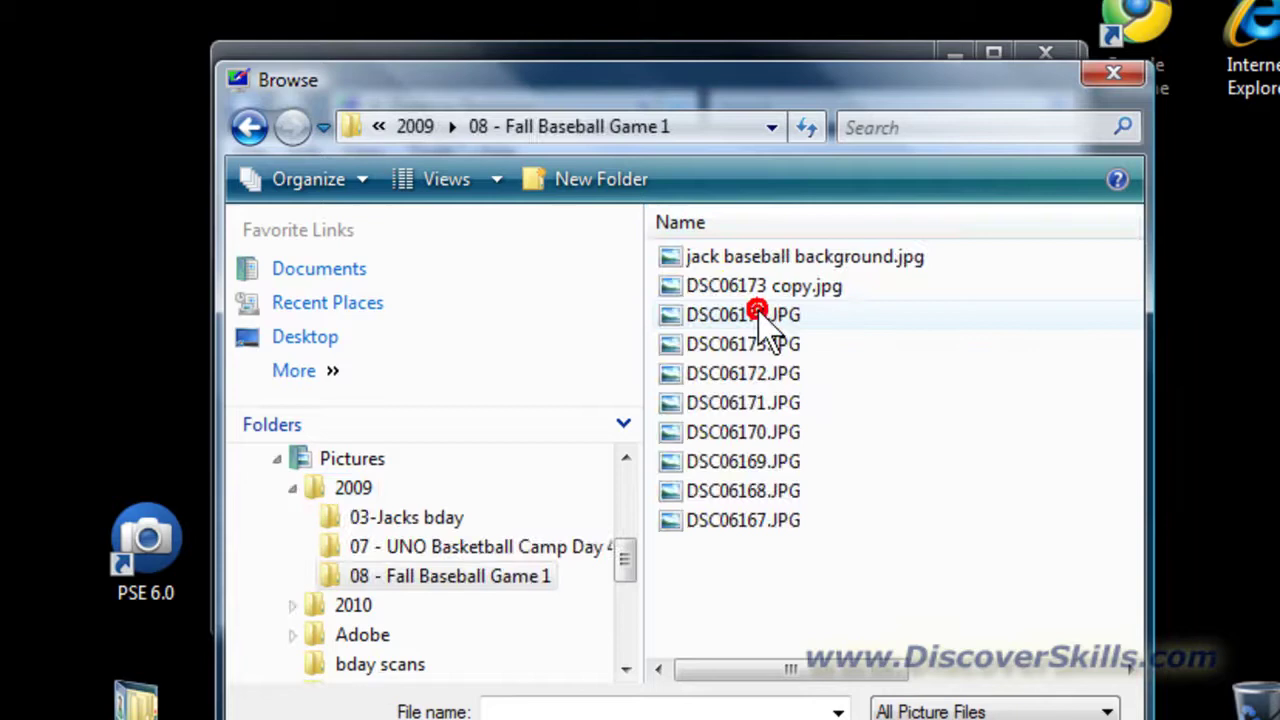
left_click(860, 258)
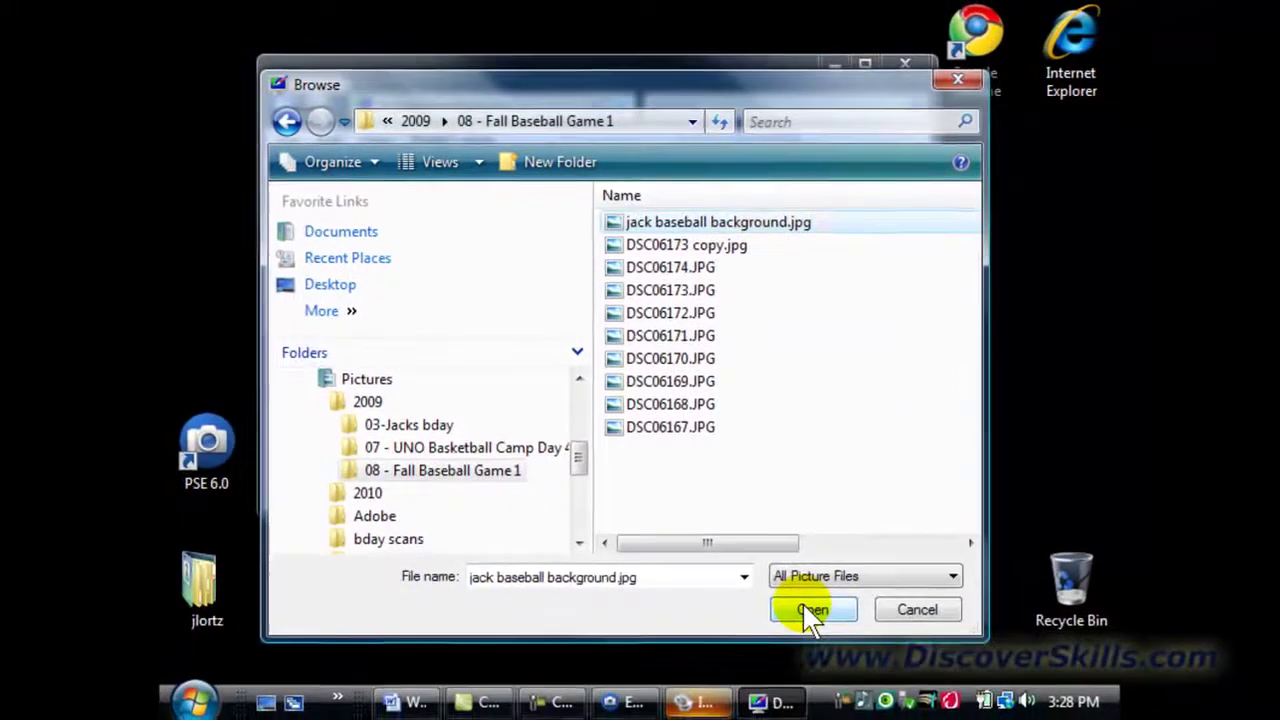
left_click(810, 610)
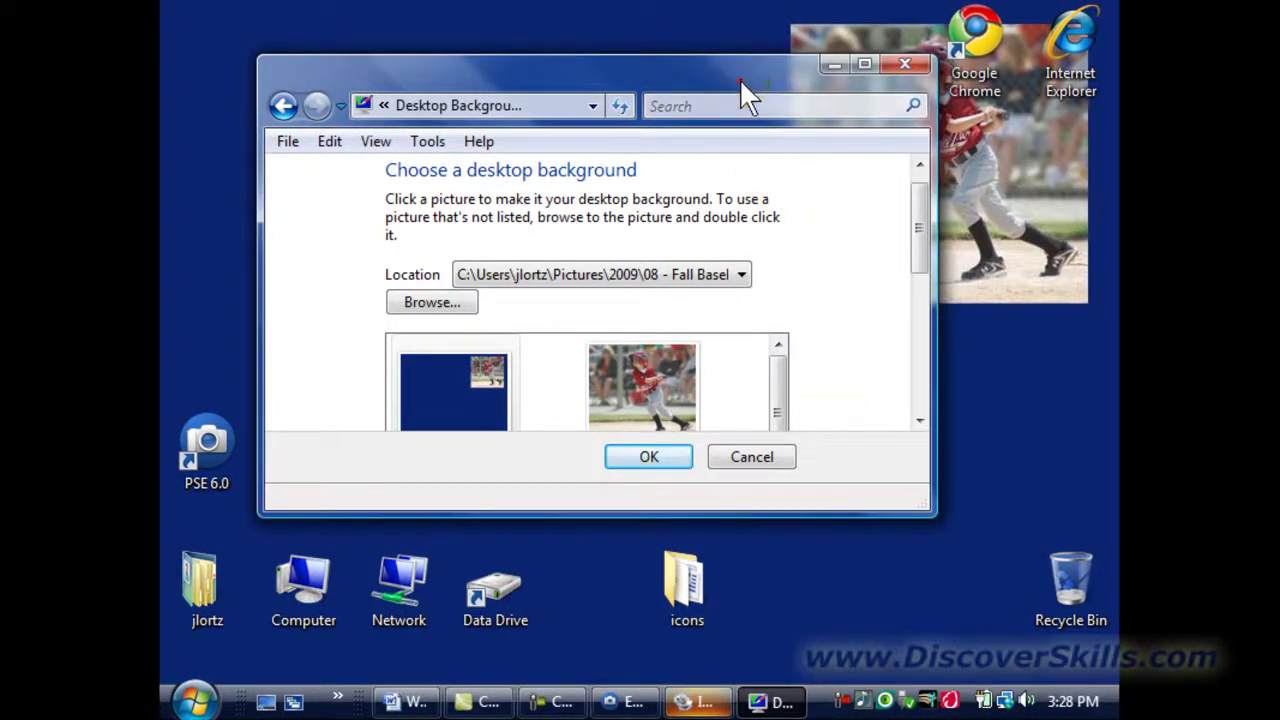
left_click_drag(739, 78, 739, 58)
left_click_drag(923, 180, 929, 212)
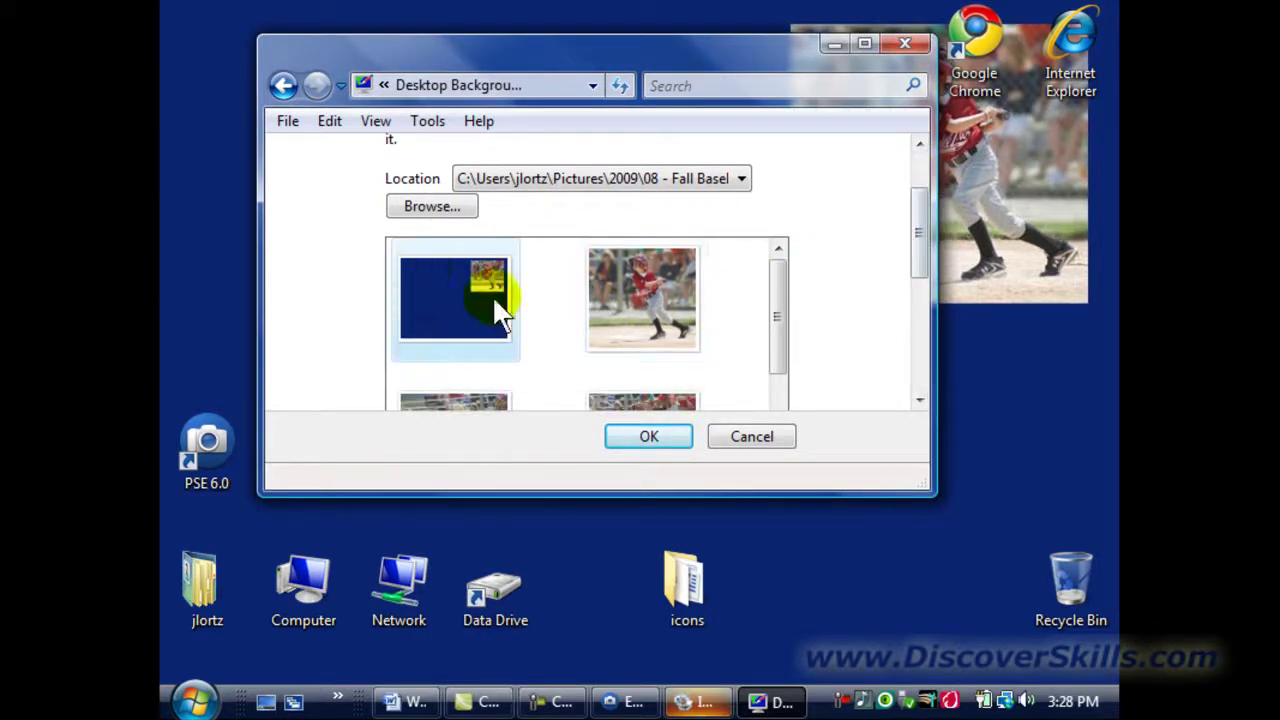
left_click(649, 440)
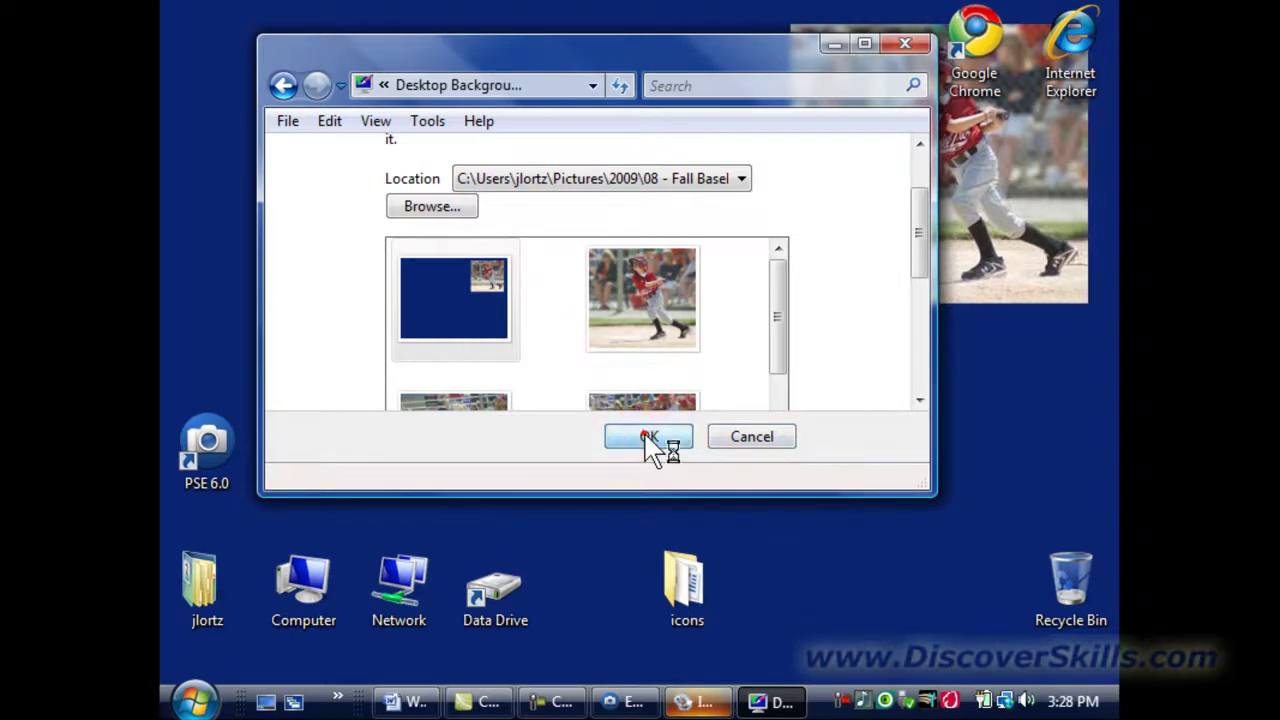
Step: Close Personalization and stack Google Chrome, Internet Explorer, then PSE 6.0 shortcuts beside the top-right photo
left_click(899, 40)
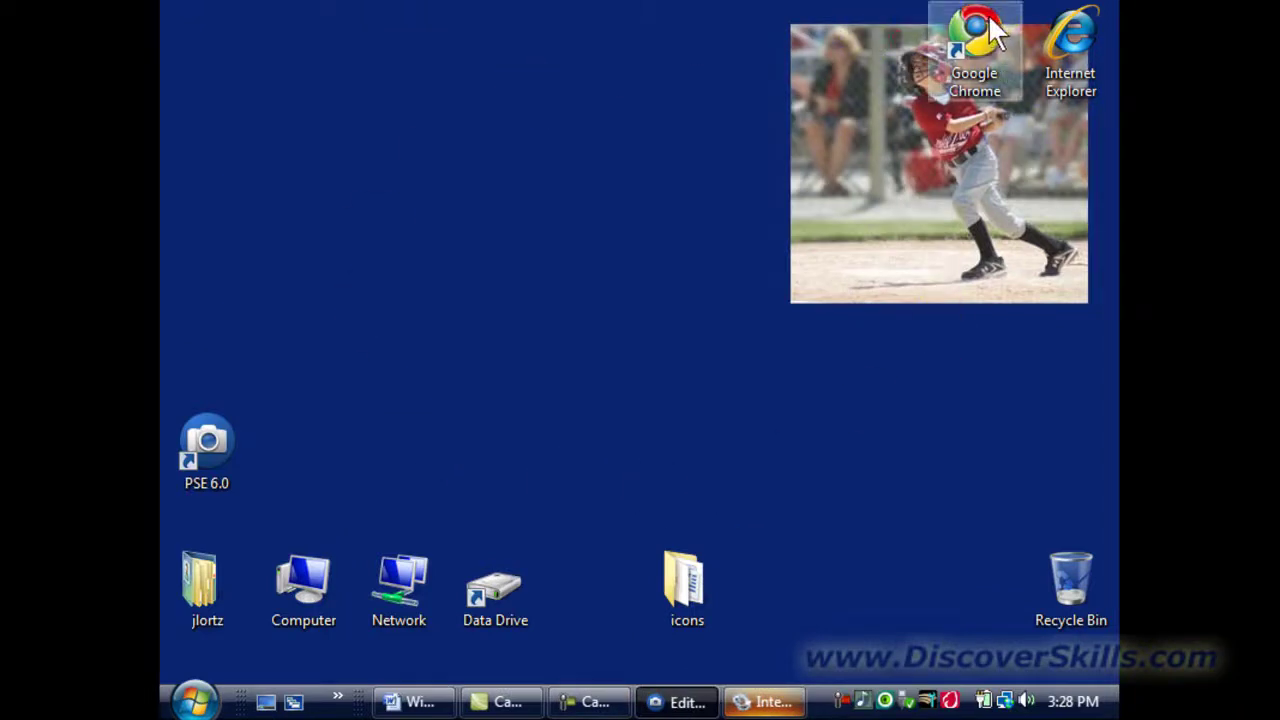
left_click_drag(989, 17, 752, 30)
left_click_drag(1076, 29, 686, 155)
left_click_drag(206, 448, 694, 299)
left_click(741, 351)
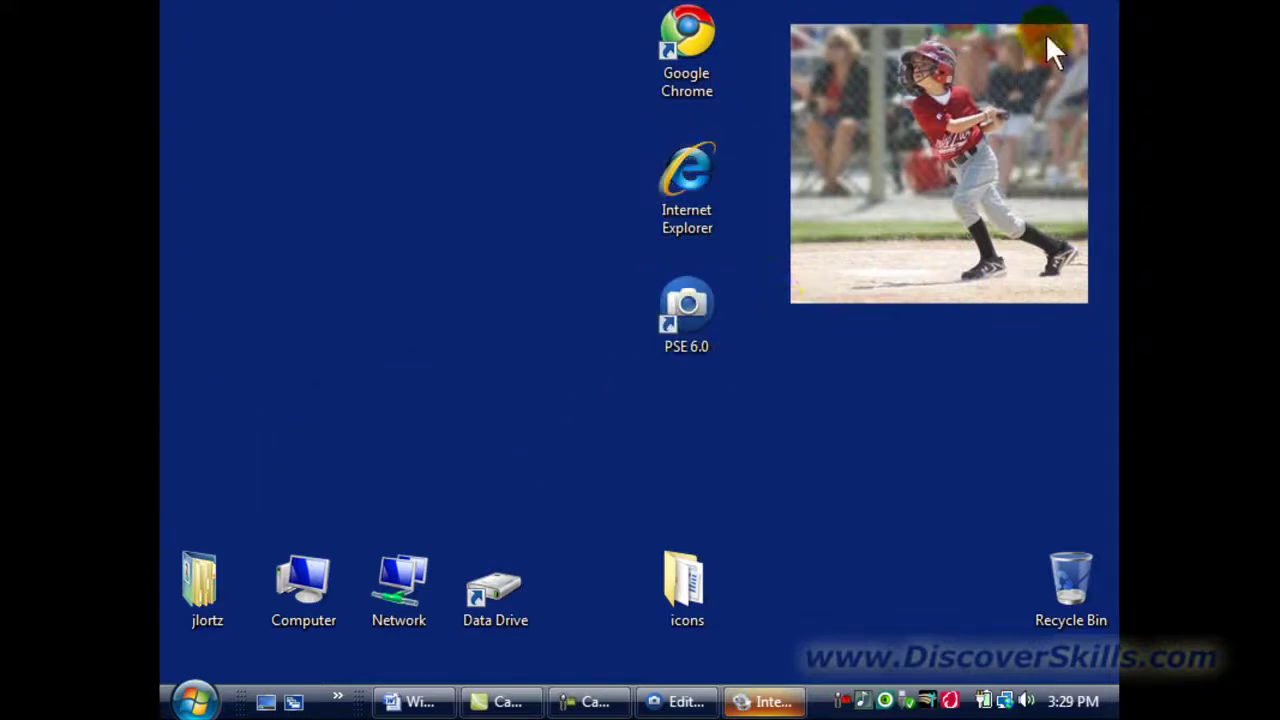